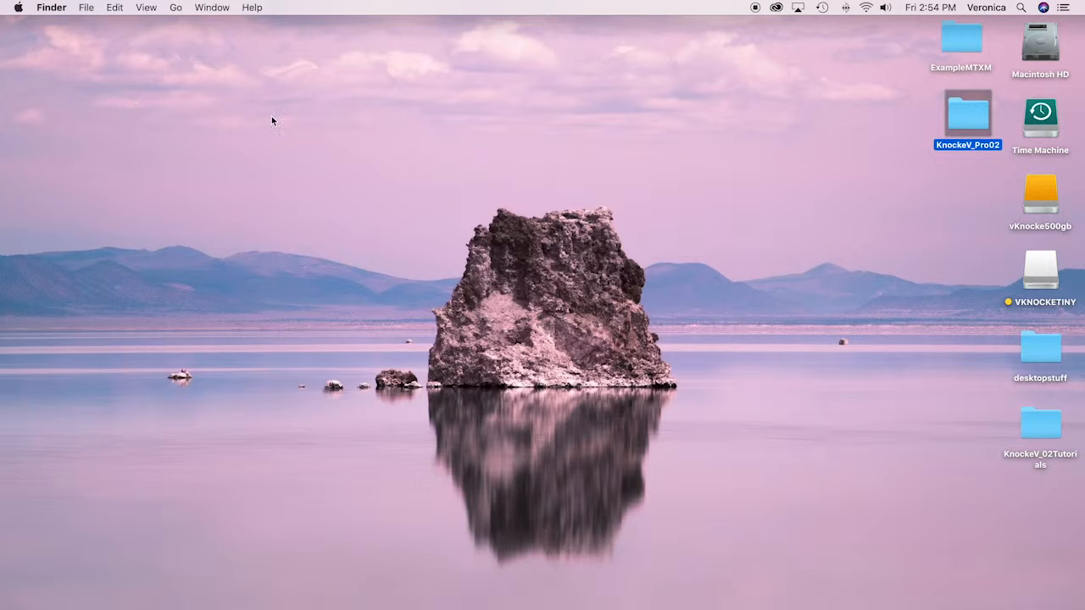
Open the Lab 203(15.x) 2 project file from the Pro02 folder's 01_AE_Projects subfolder in After Effects
left_click(981, 115)
double_click(981, 114)
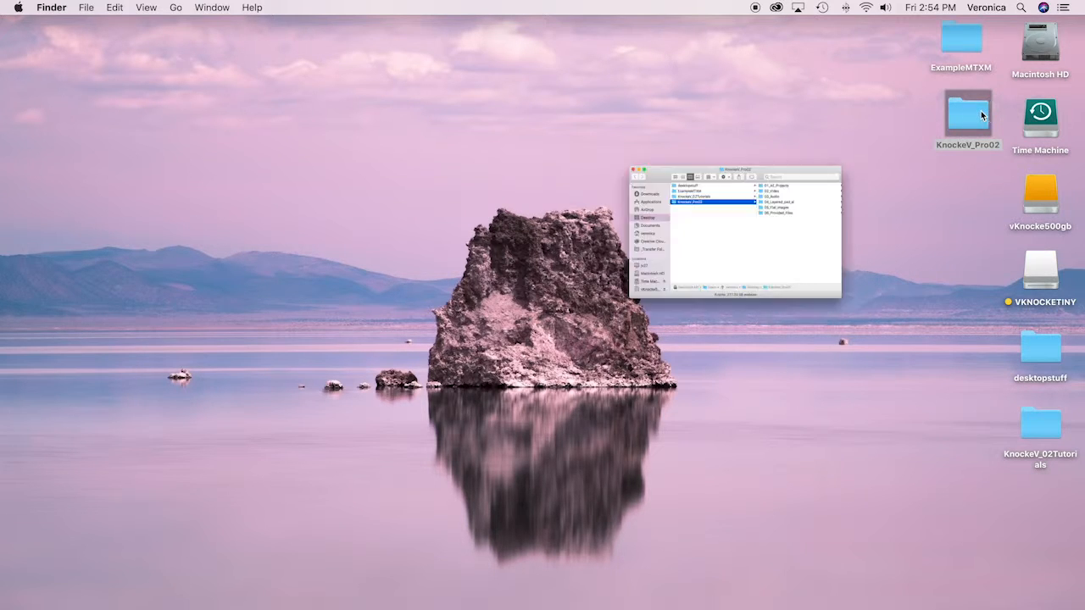
left_click(420, 346)
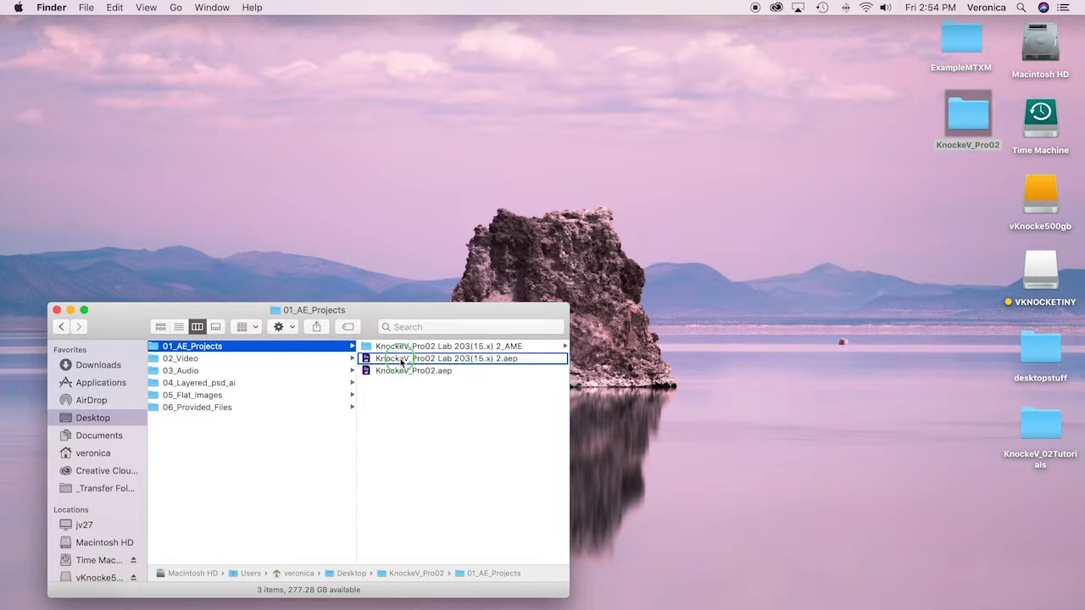
right_click(402, 359)
left_click(425, 333)
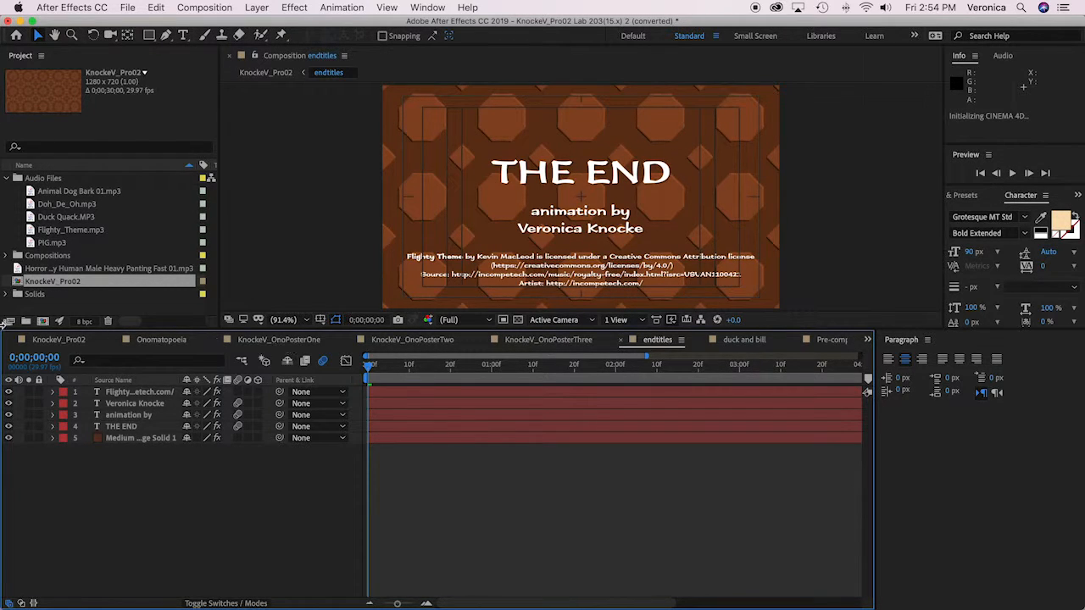
View a frame of the pig in the OnoPosterOne composition and a frame of the dog in OnoPosterThree
left_click(287, 339)
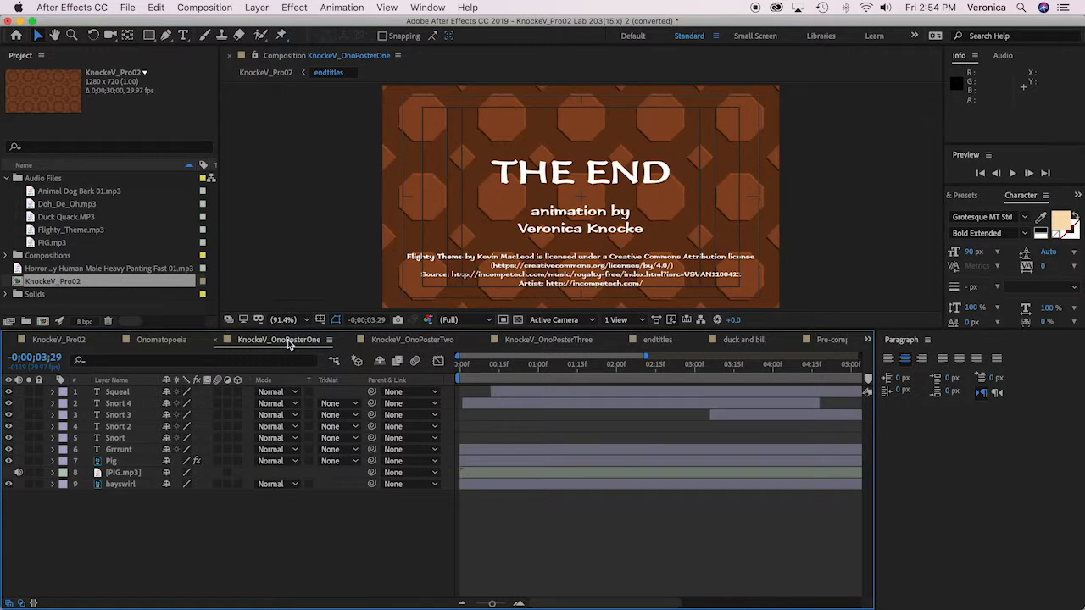
left_click(520, 366)
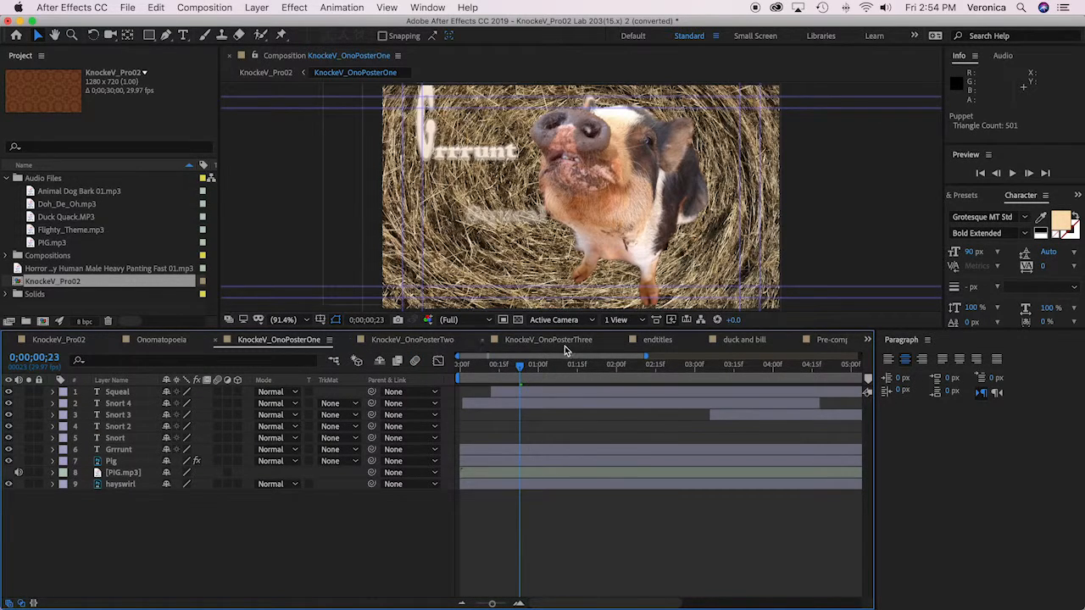
left_click(543, 340)
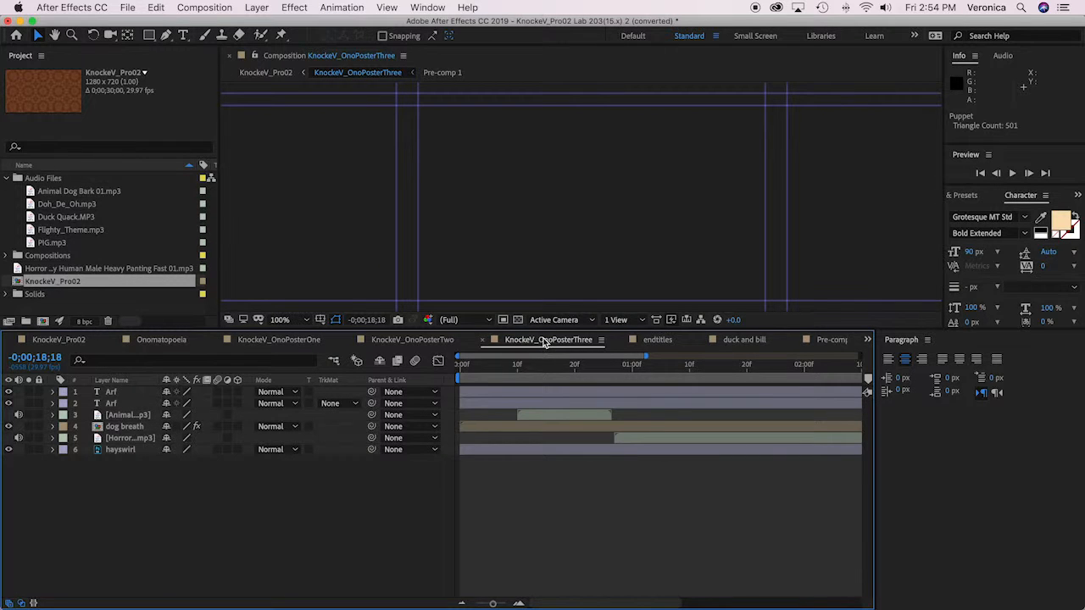
left_click(545, 367)
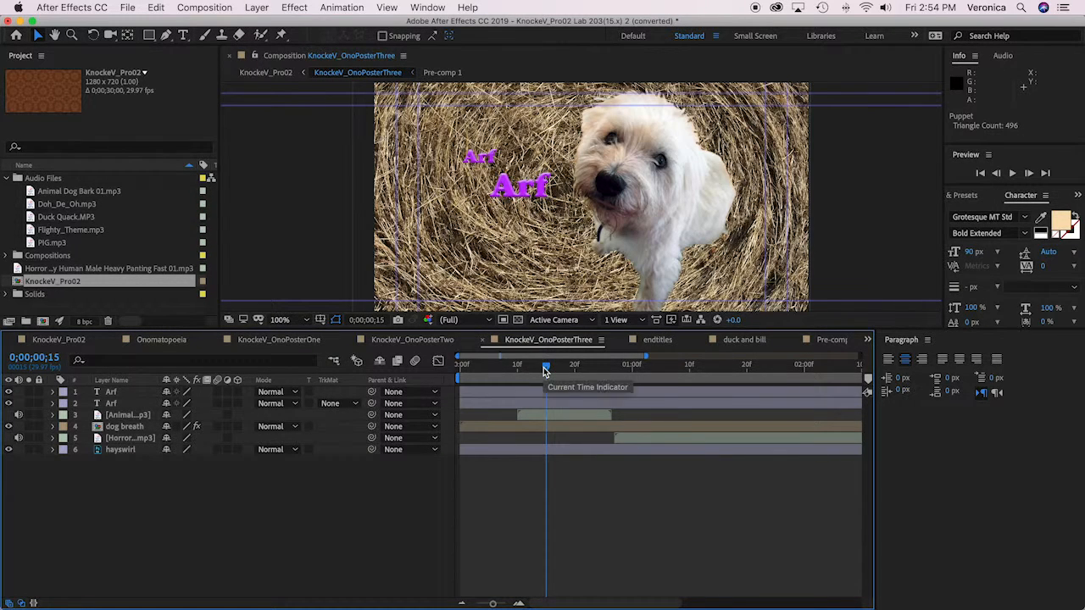
Play the OnoPosterThree composition from its start and show its whole duration in the timeline
left_click_drag(545, 367, 424, 363)
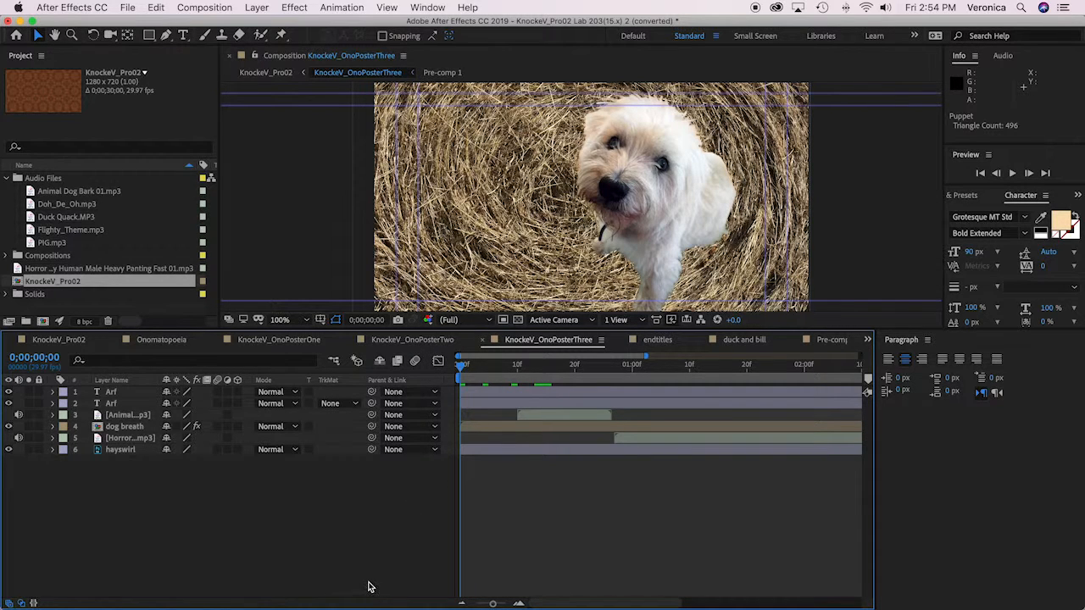
key("space")
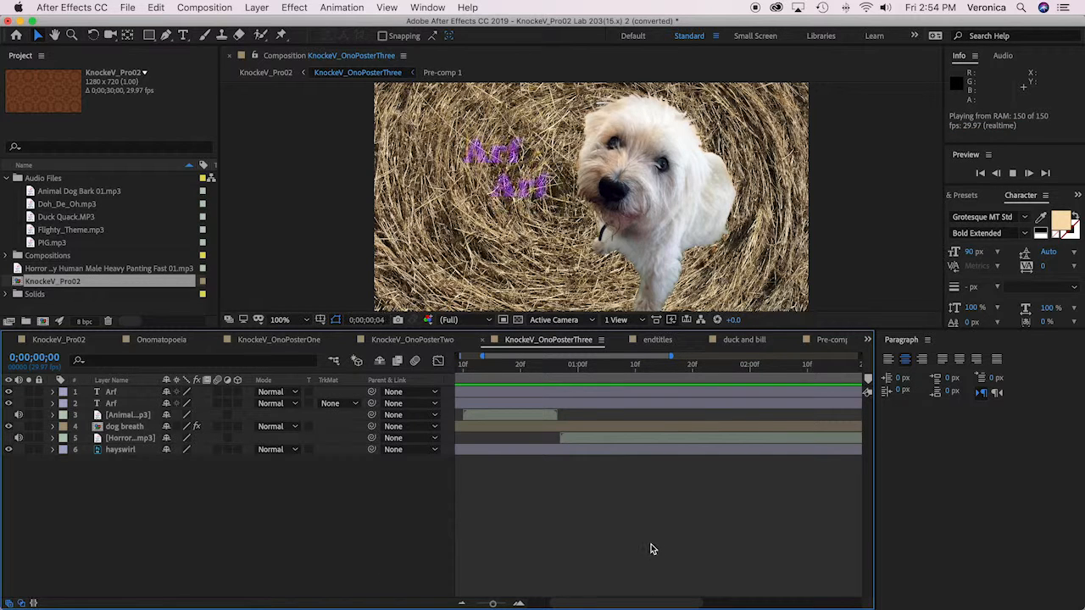
key("space")
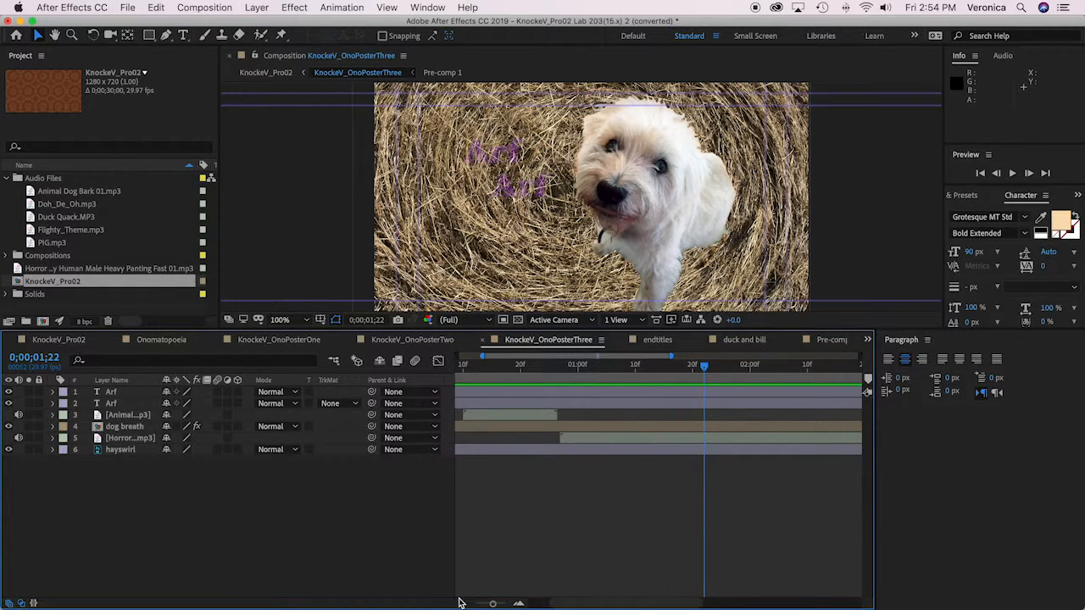
left_click_drag(495, 602, 460, 600)
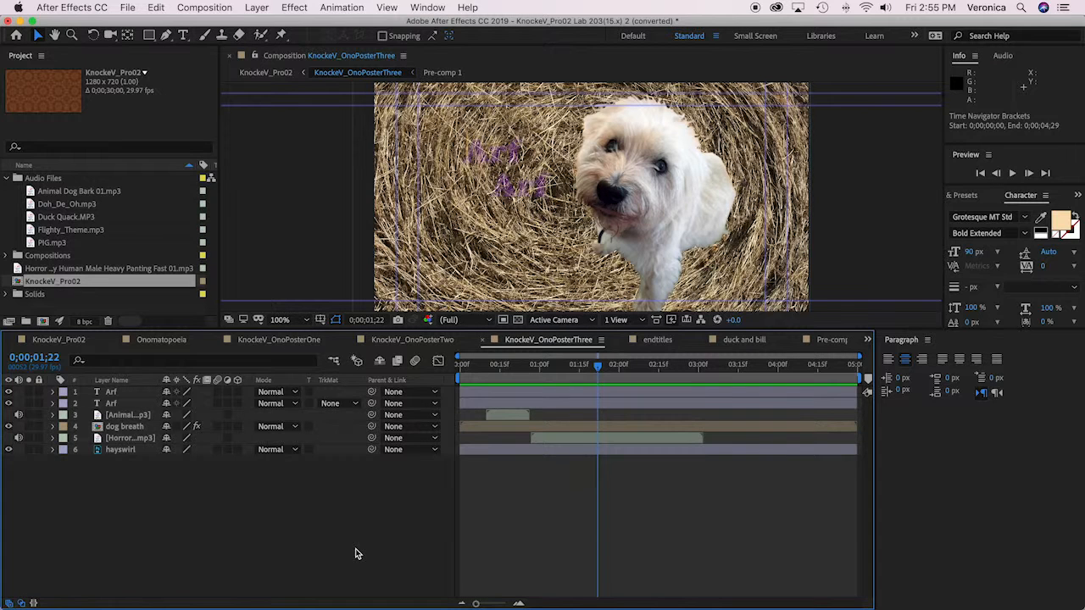
Open the dog breath pre-comp from the OnoPosterThree composition and select its Dog layer
double_click(123, 429)
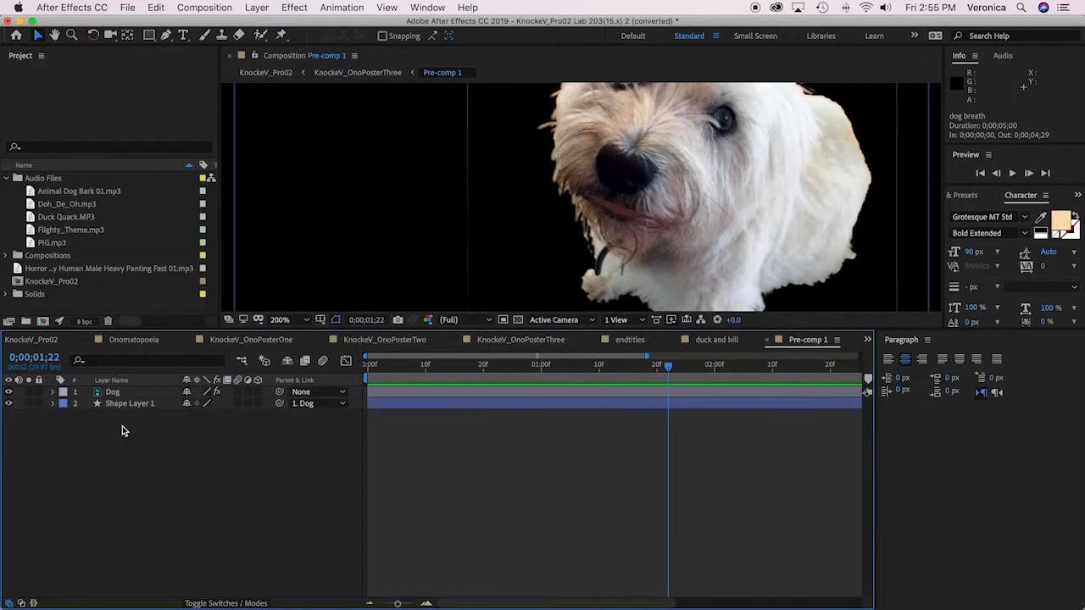
left_click(288, 319)
left_click(291, 333)
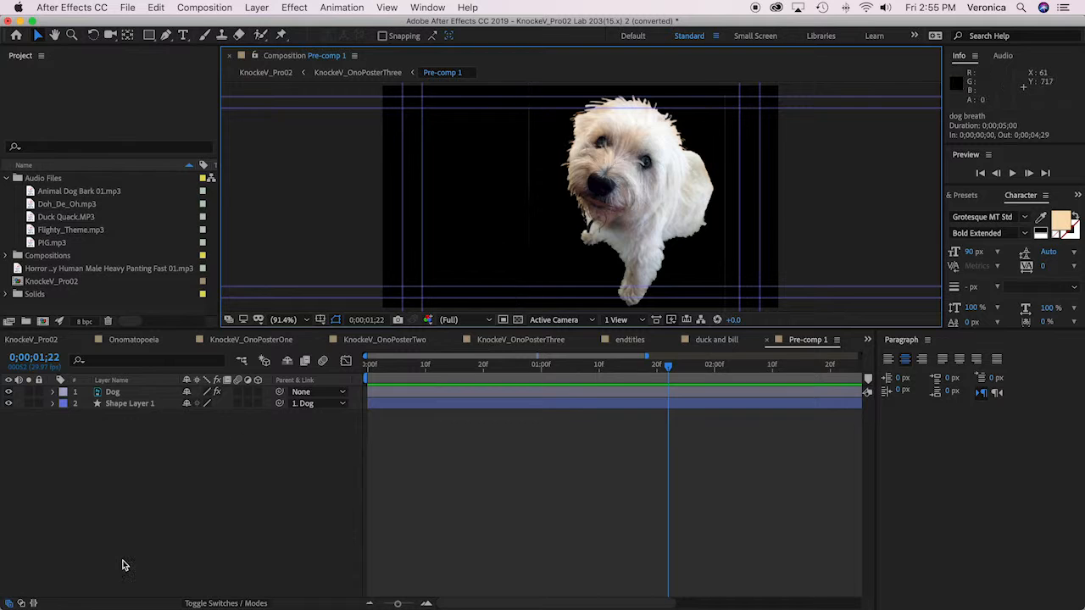
left_click(110, 394)
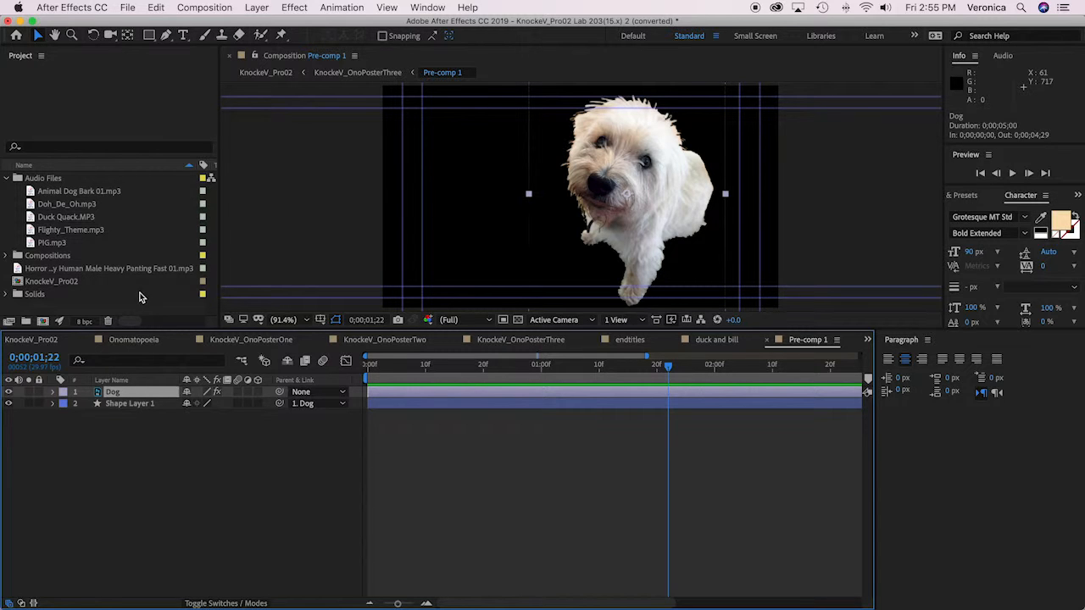
Import ReplacementDog.psd from the 04_Layered_psd_ai folder into the project as footage
left_click(6, 178)
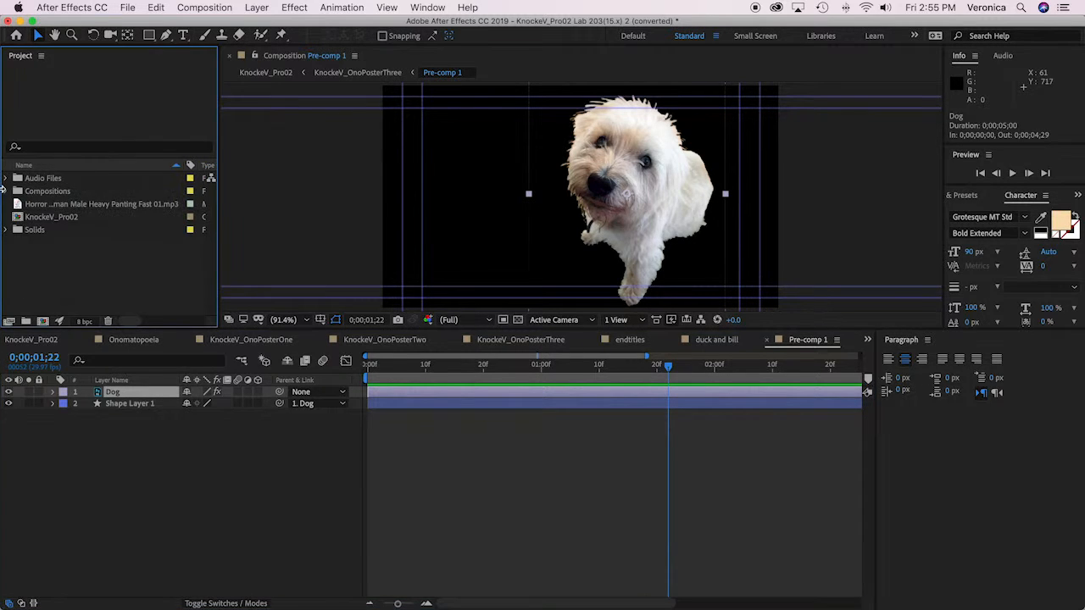
right_click(75, 262)
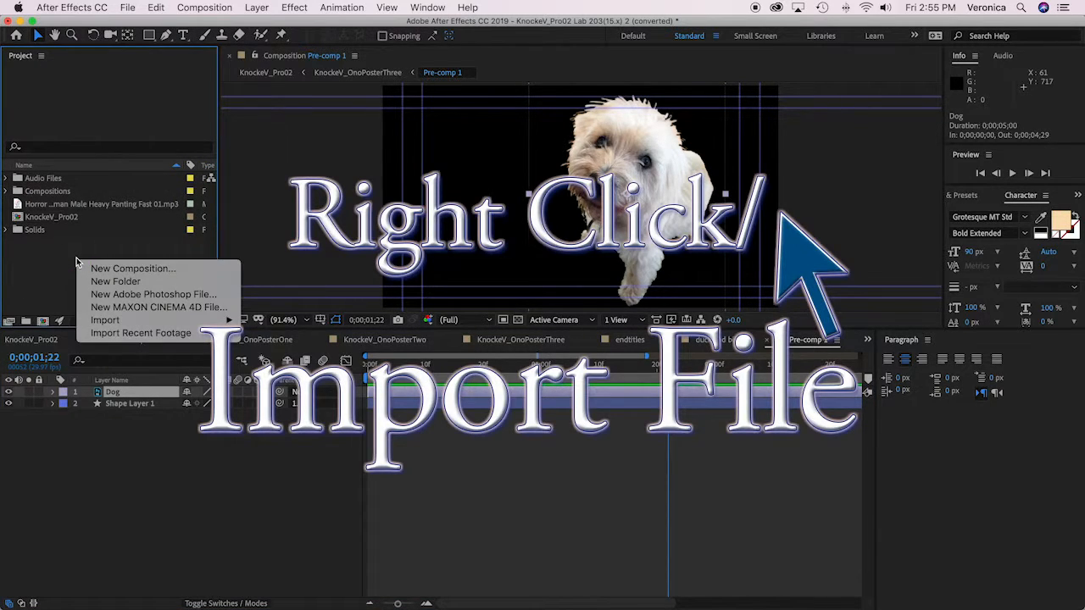
mouse_move(114, 326)
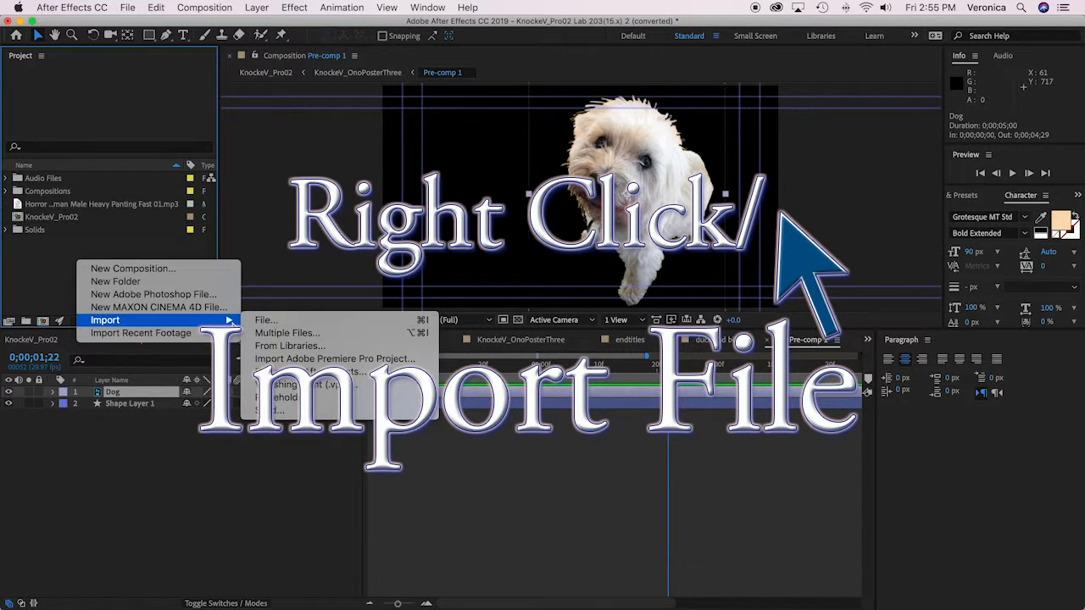
left_click(261, 321)
left_click(424, 117)
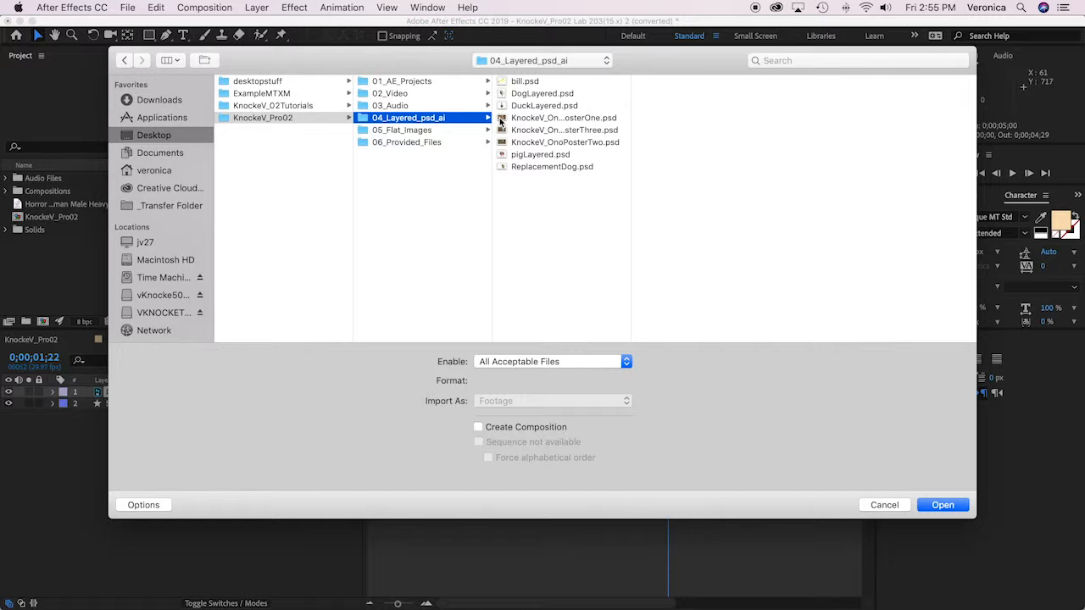
left_click(236, 167)
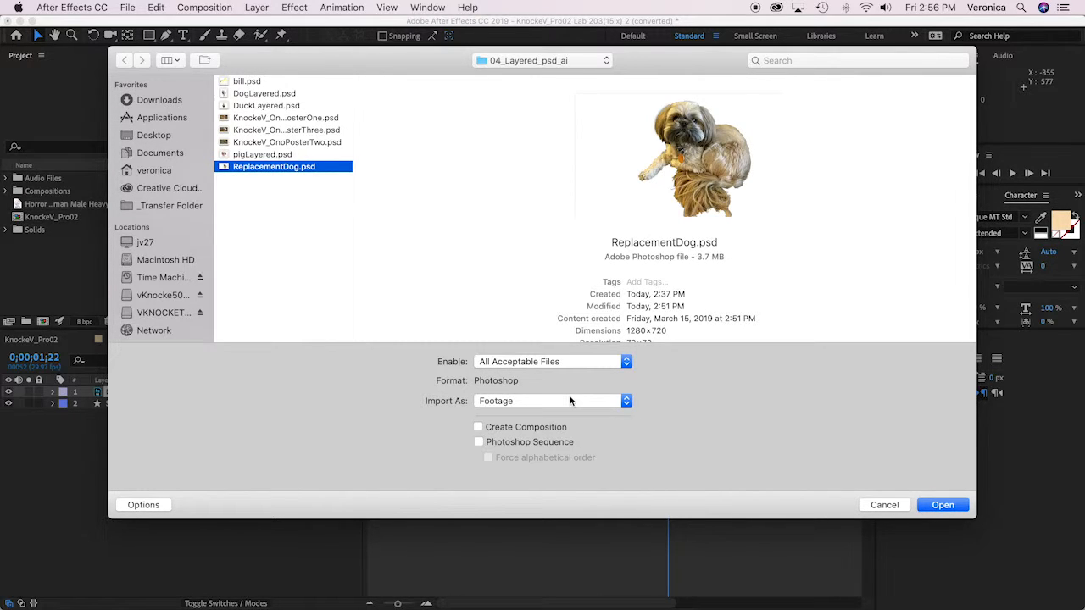
left_click(944, 505)
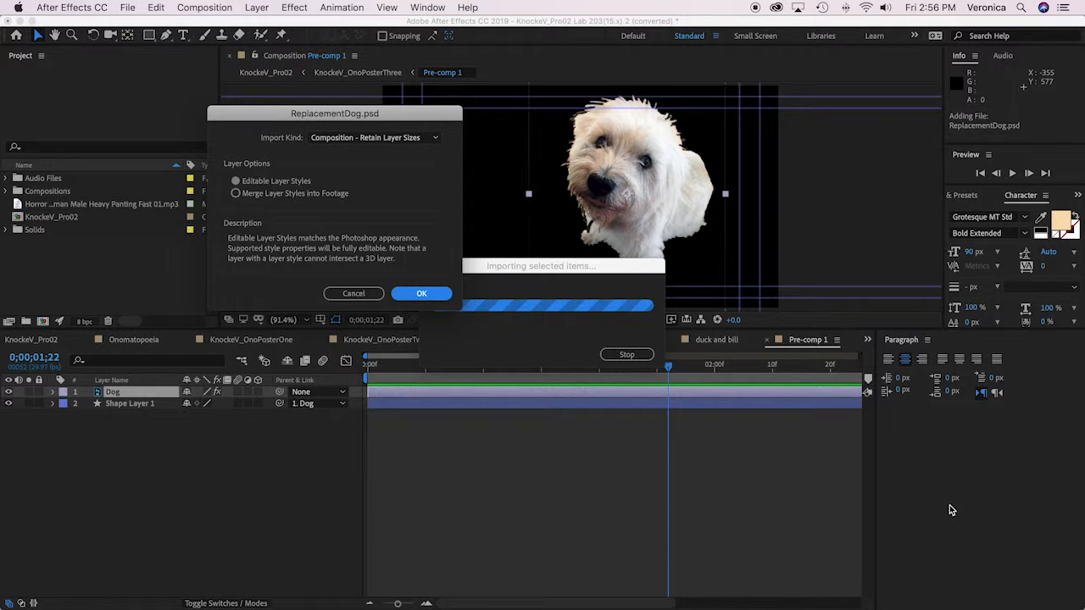
left_click(380, 139)
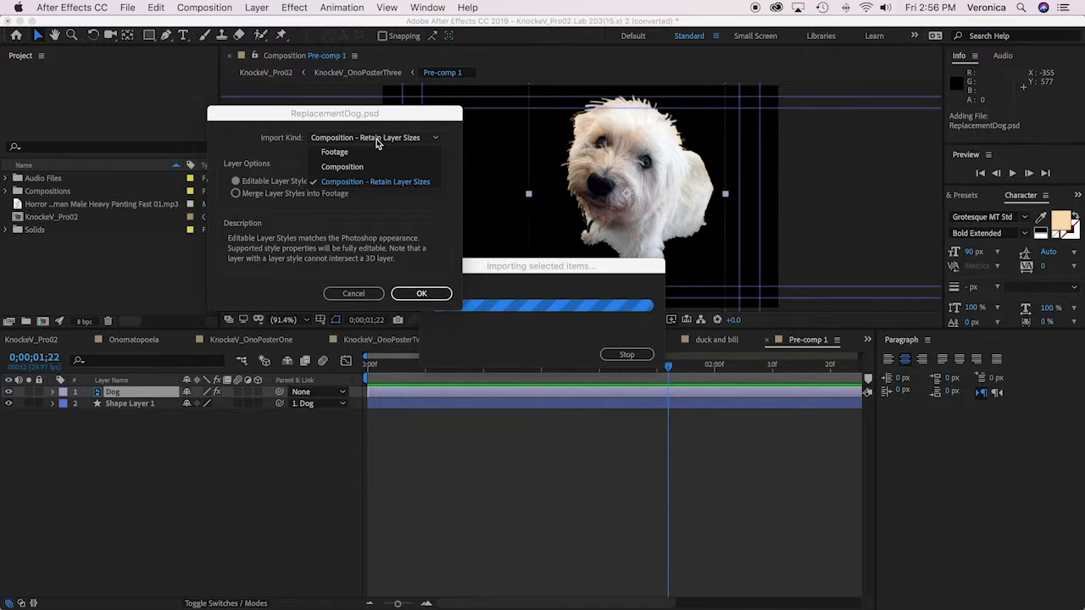
left_click(335, 152)
left_click(432, 296)
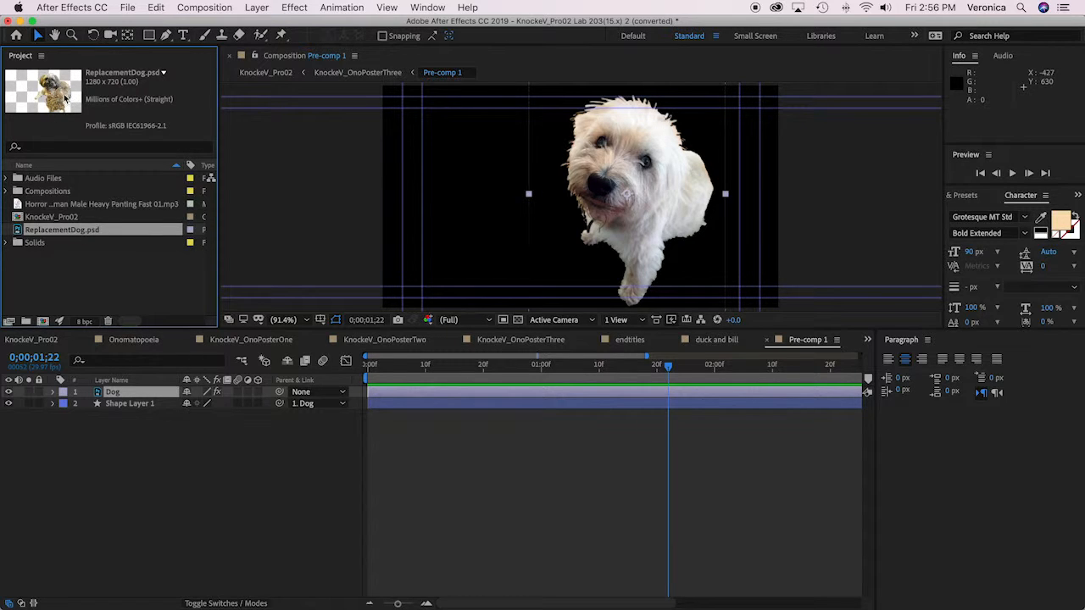
Replace the source of the Dog layer with the ReplacementDog.psd footage
left_click(37, 231)
left_click(38, 232)
left_click_drag(38, 231, 115, 402)
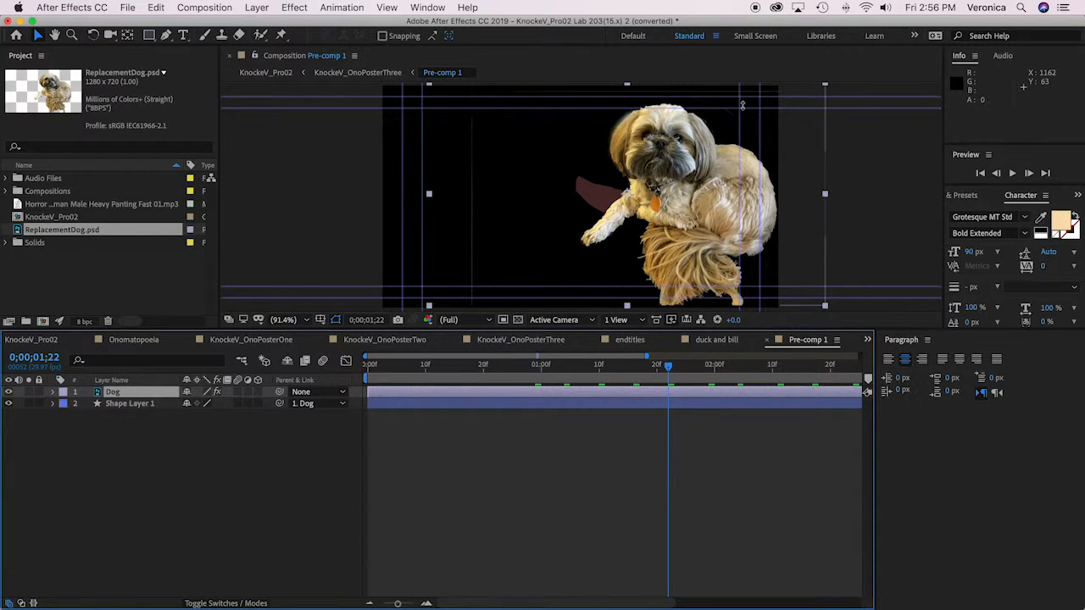
Show the Dog layer's effect controls and place CC Split 2 Point A on the mouth's left corner, at about 689, 262
left_click(294, 8)
left_click(322, 24)
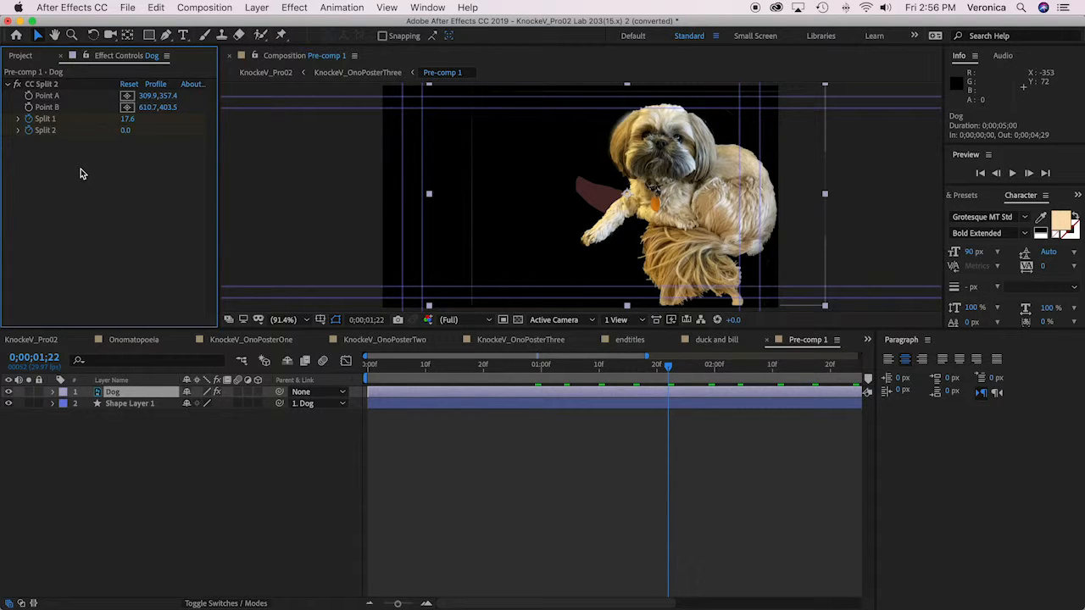
left_click(127, 96)
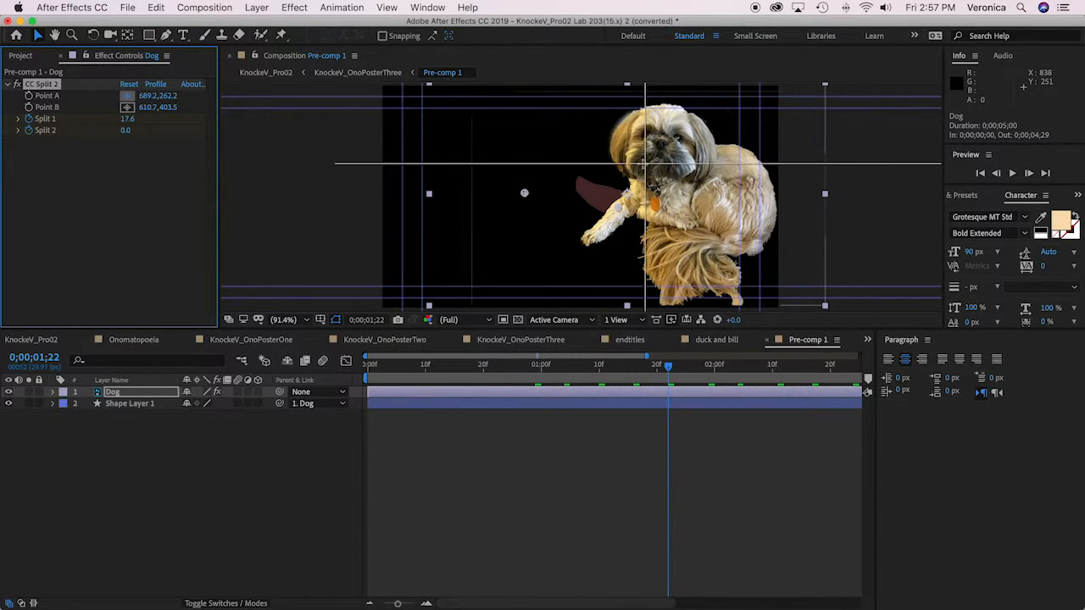
left_click(643, 165)
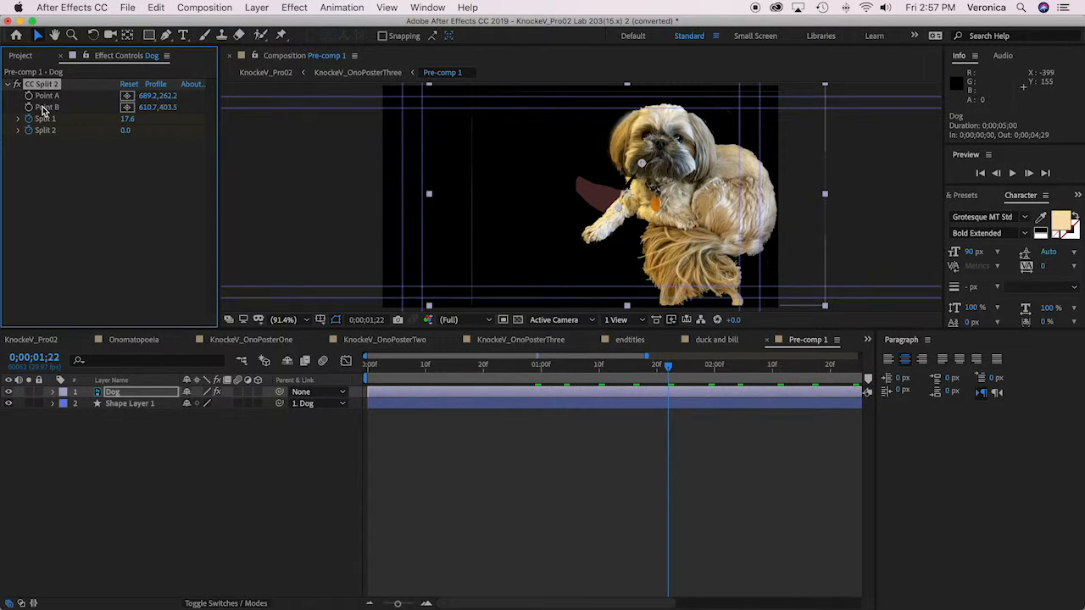
Place CC Split 2 Point B on the right corner of the dog's mouth, at about 790, 264
left_click(128, 108)
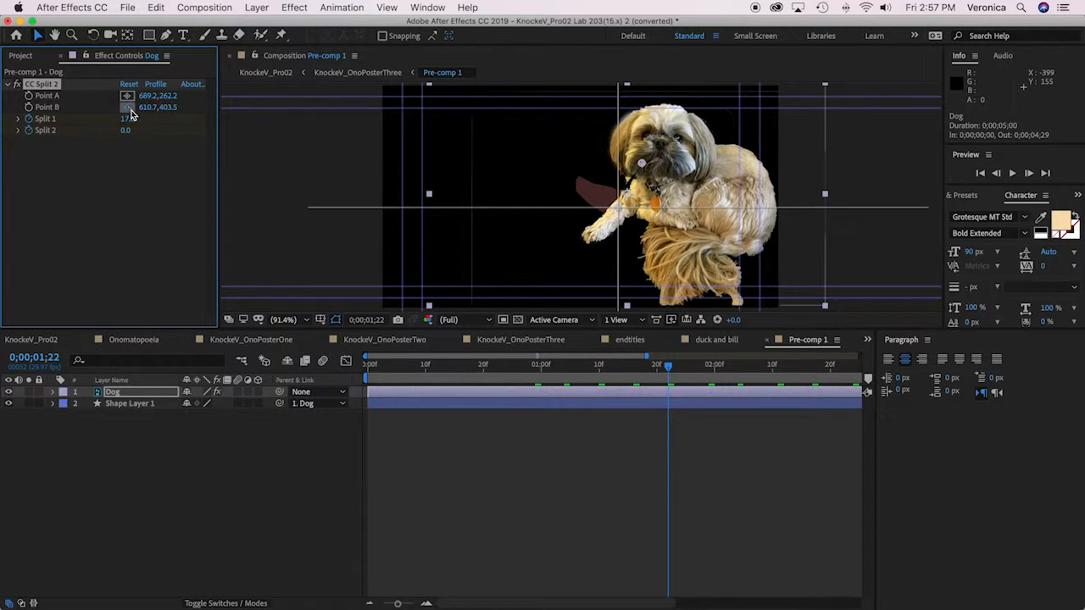
left_click(692, 167)
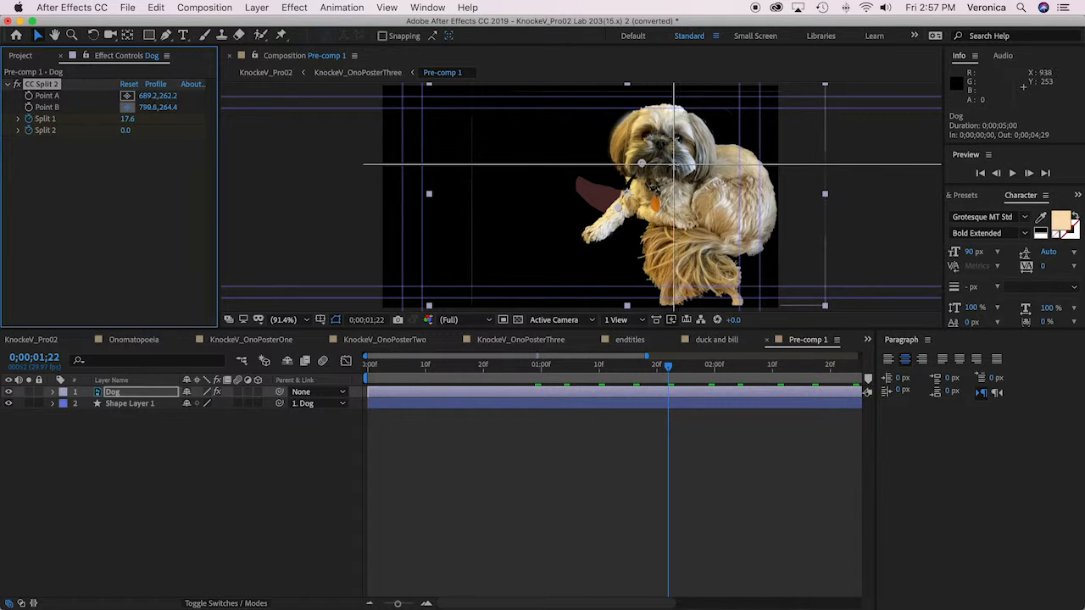
left_click(674, 164)
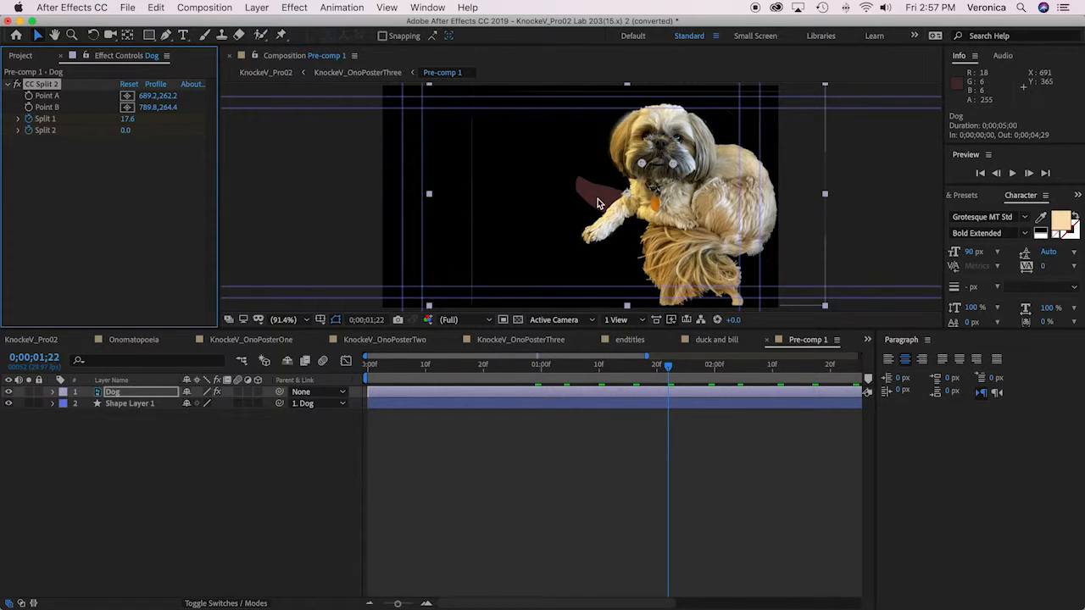
Unlink Shape Layer 1, the tongue, from the Dog layer by setting its parent to None
left_click(141, 405)
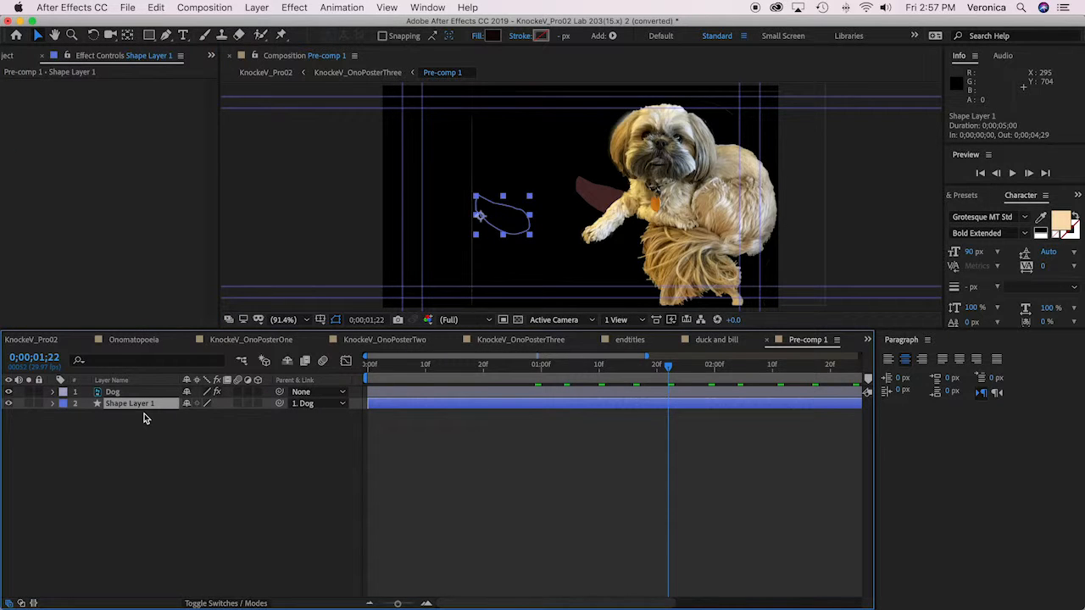
left_click(343, 405)
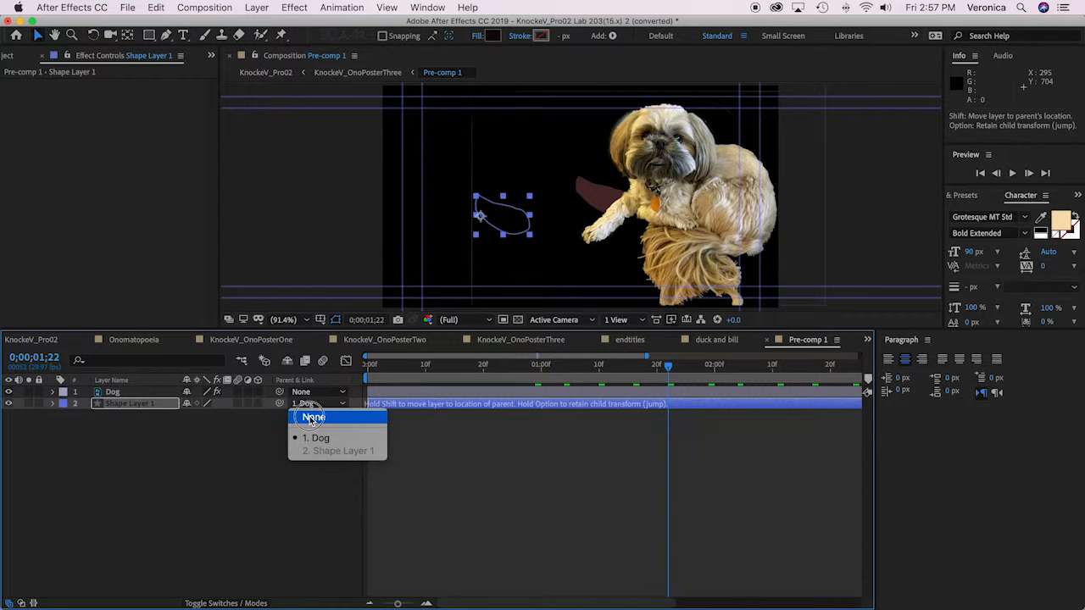
left_click(311, 416)
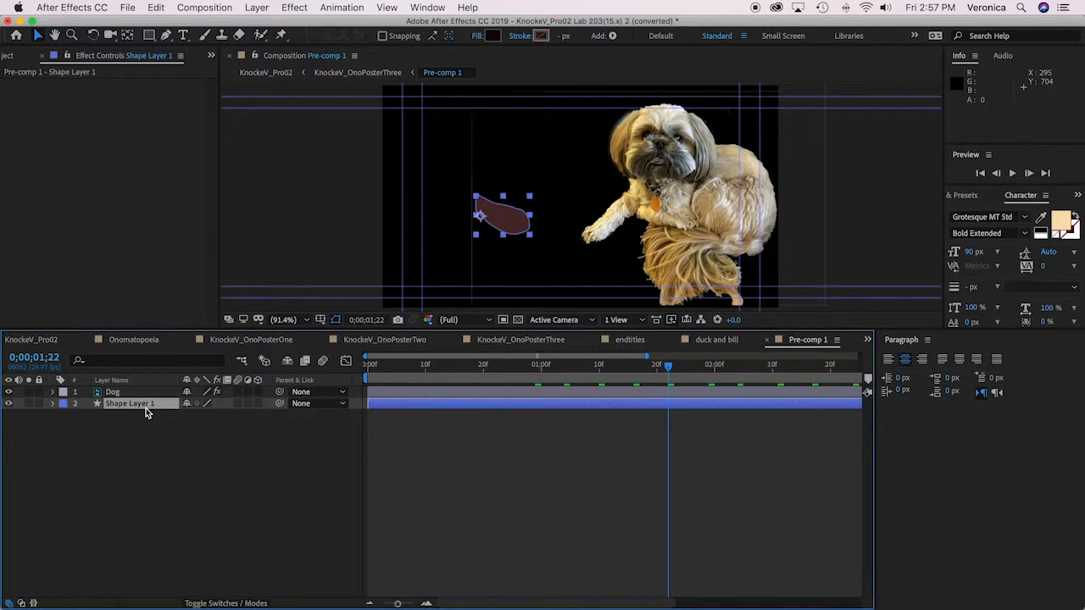
Reveal the scale and rotation of Shape Layer 1, setting the scale to 48% and the rotation to -18°
key("s")
key("shift+r")
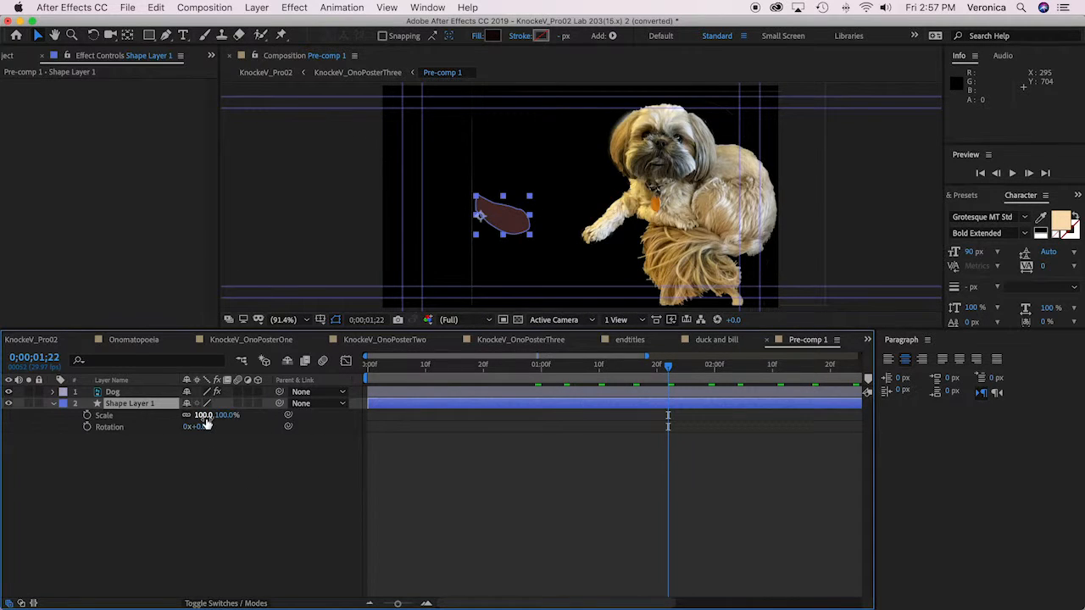
left_click_drag(205, 421, 172, 418)
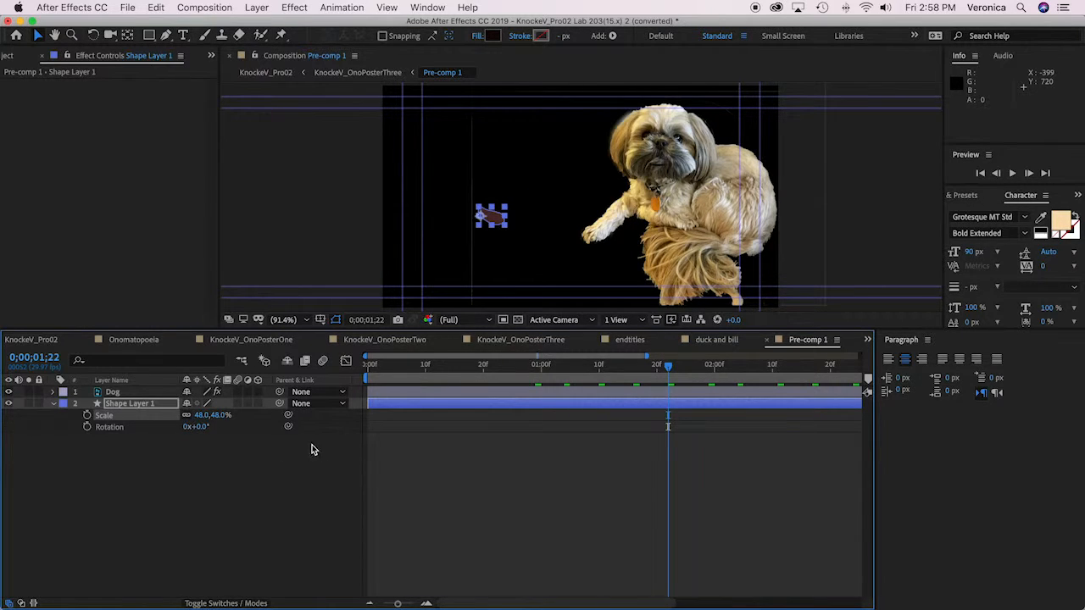
left_click_drag(194, 426, 189, 430)
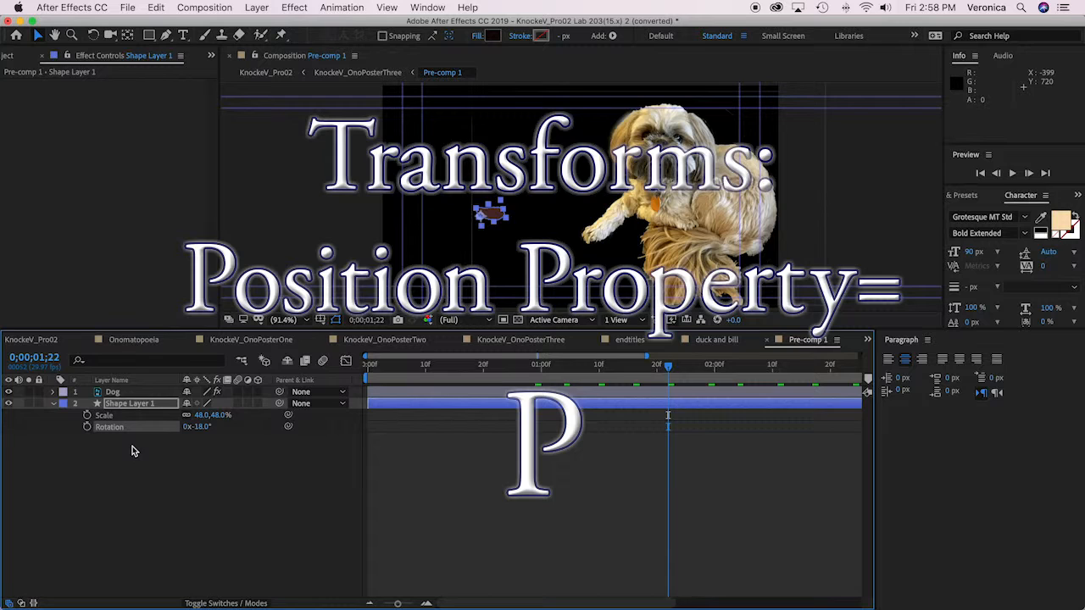
Reveal Shape Layer 1's position and set it to 855, 262.5, placing the tongue over the dog's mouth
key("p")
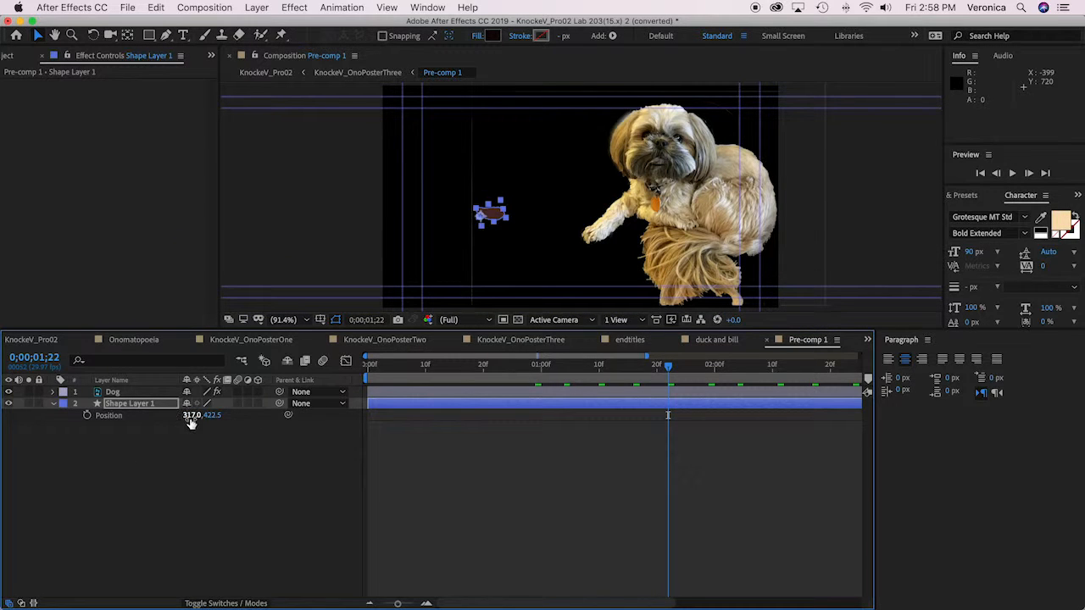
left_click_drag(191, 420, 259, 415)
left_click_drag(190, 415, 106, 417)
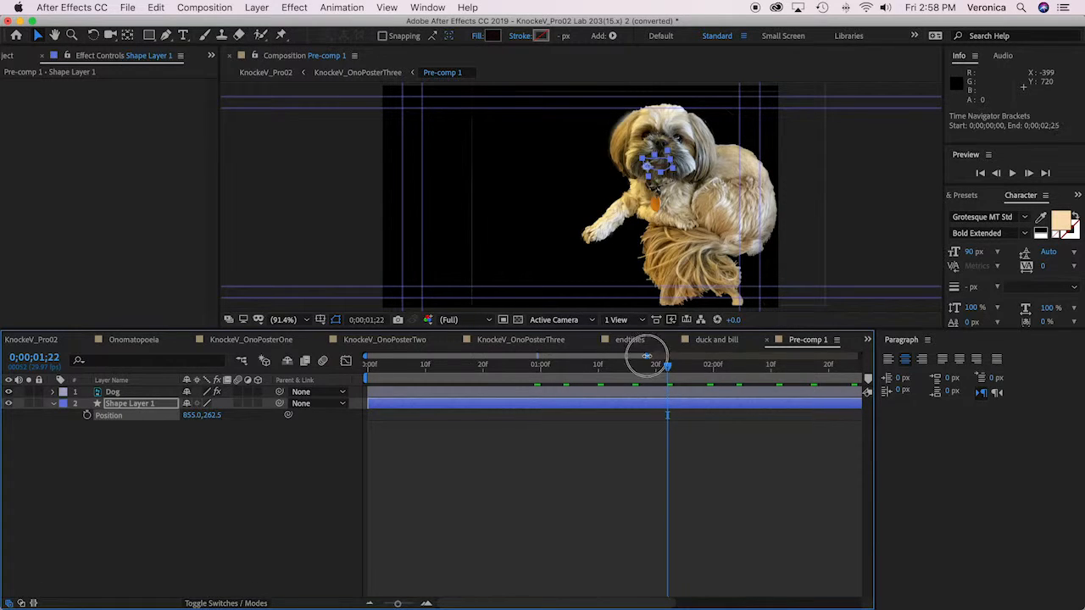
Show the full five seconds of Pre-comp 1 in the timeline and preview the animation from the start
left_click_drag(649, 357, 858, 356)
left_click_drag(539, 366, 279, 351)
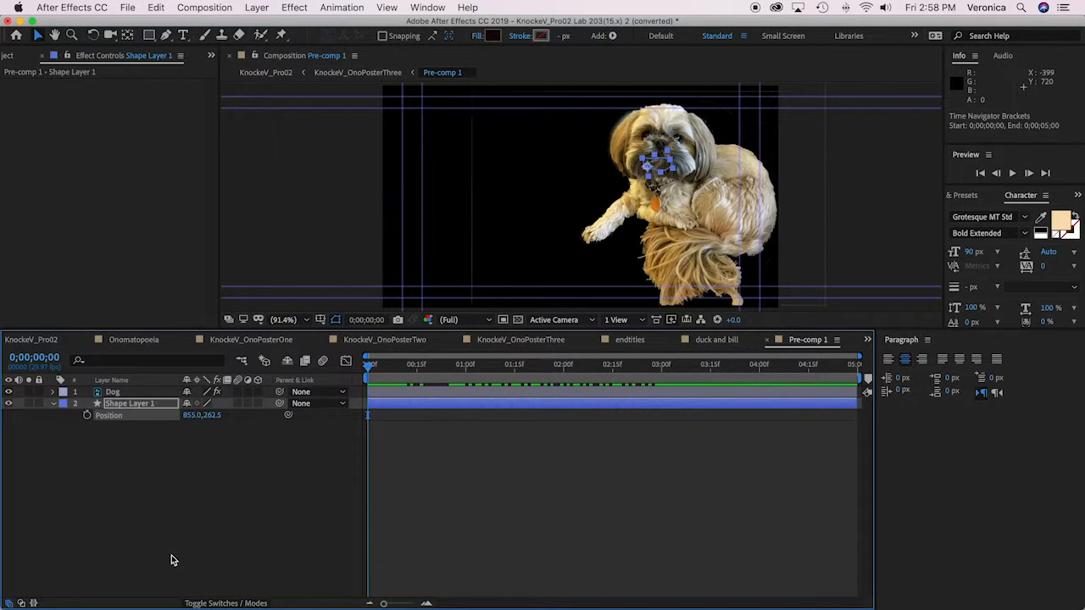
key("space")
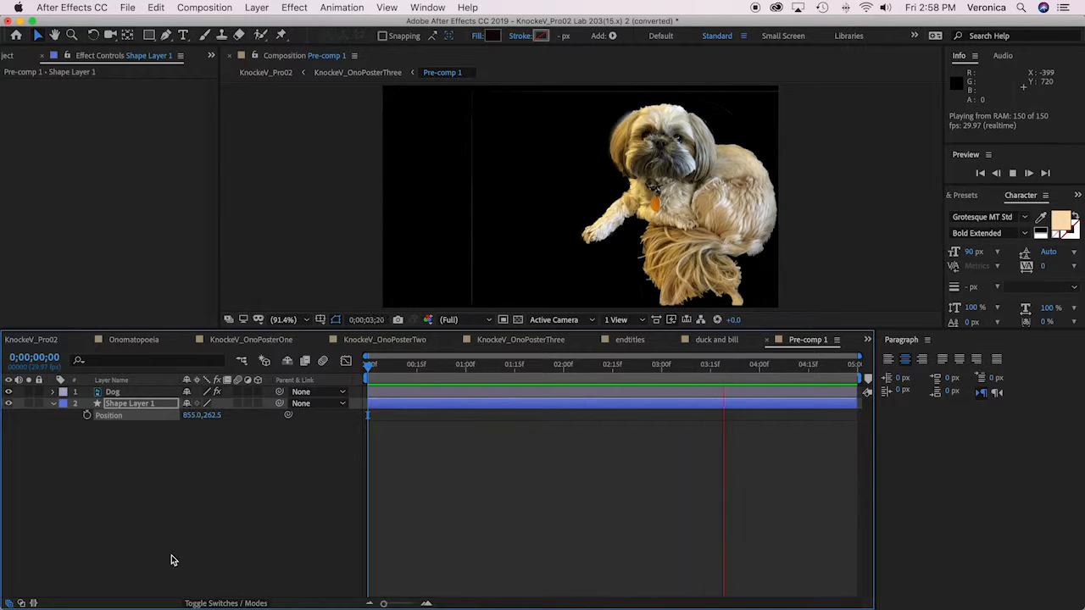
key("space")
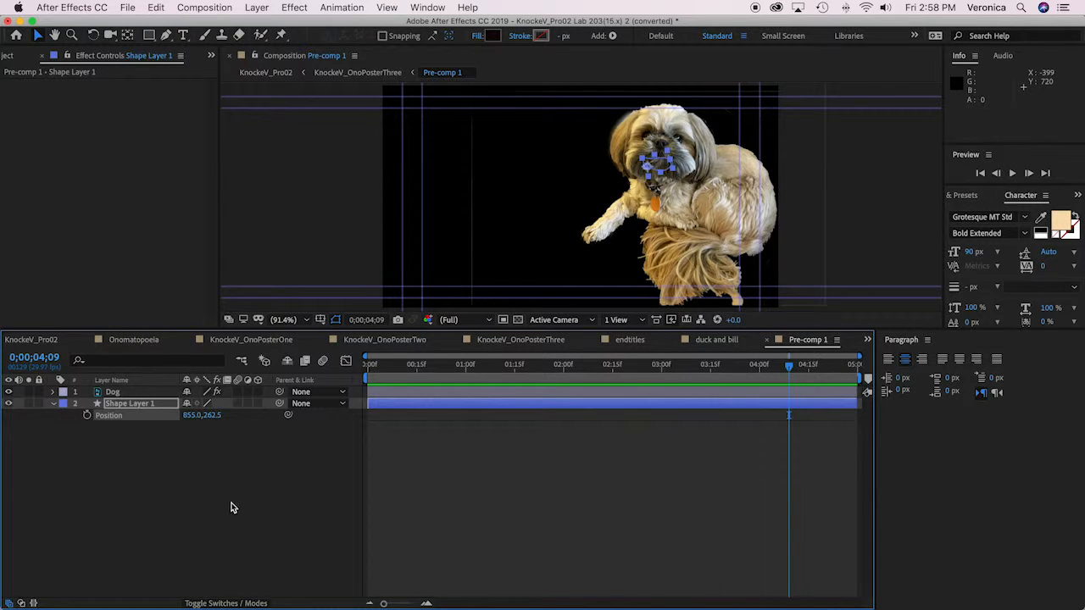
Show the Dog layer's mouth up close at 0;00;02;04 and expand the Split 1 and Split 2 sliders of CC Split 2
left_click(132, 393)
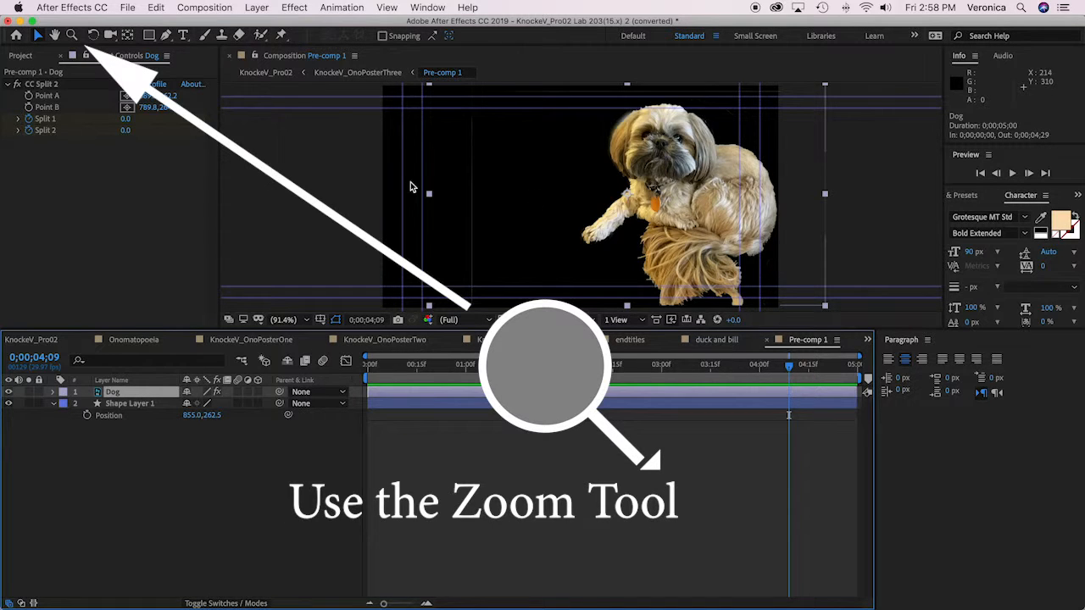
left_click(71, 34)
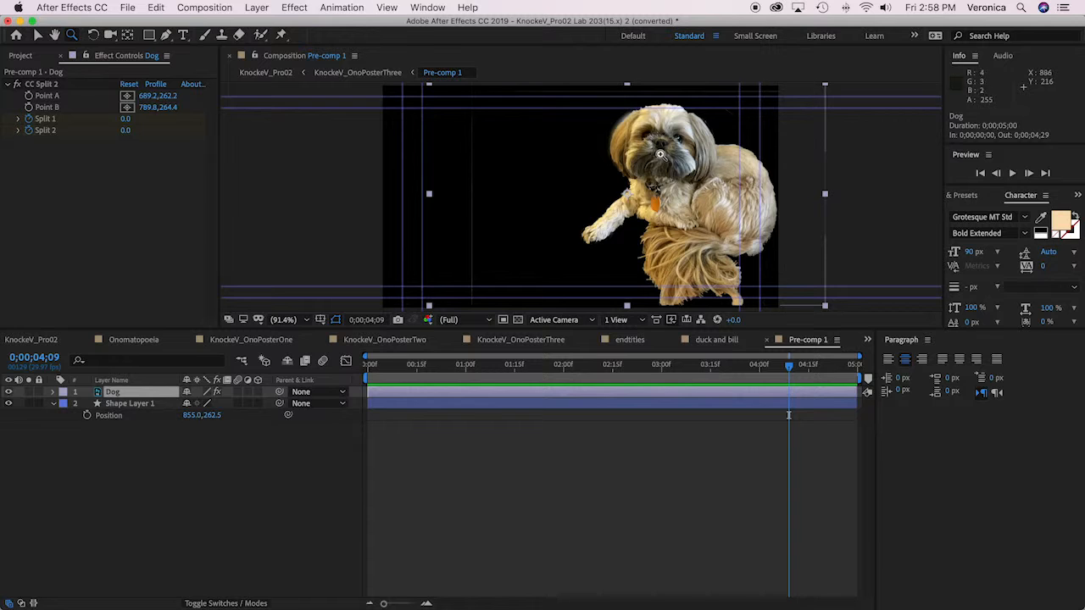
left_click(661, 156)
left_click(580, 200)
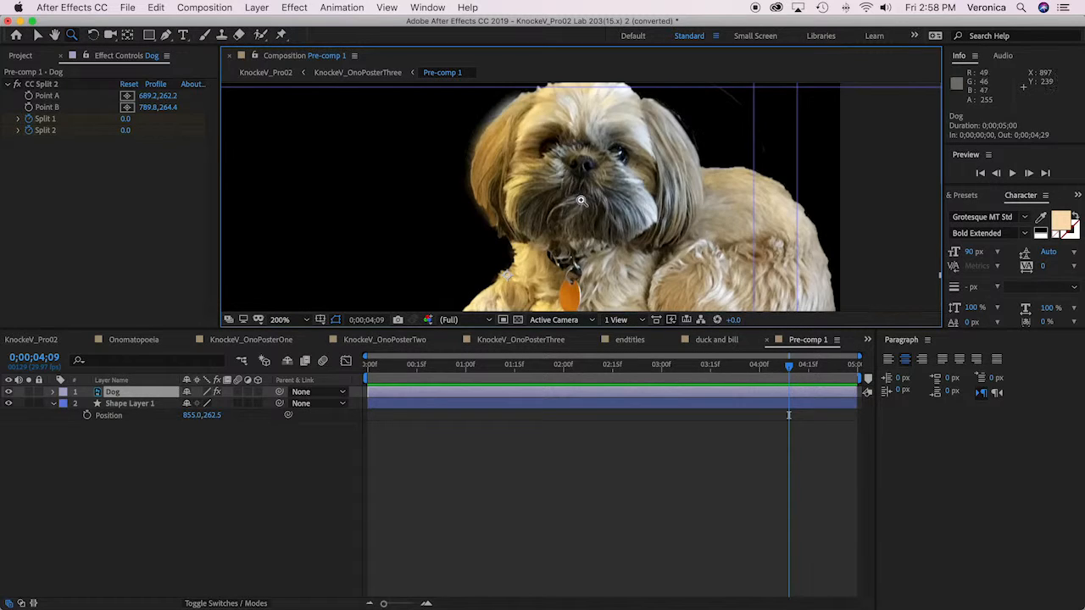
left_click(581, 201)
left_click_drag(789, 362, 576, 363)
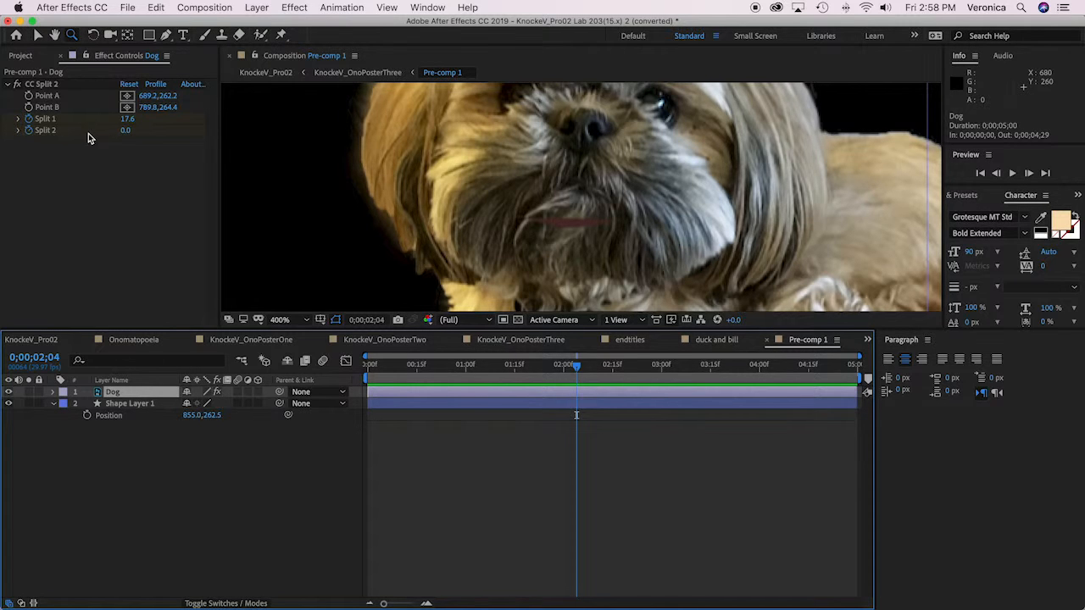
left_click(19, 120)
left_click(20, 149)
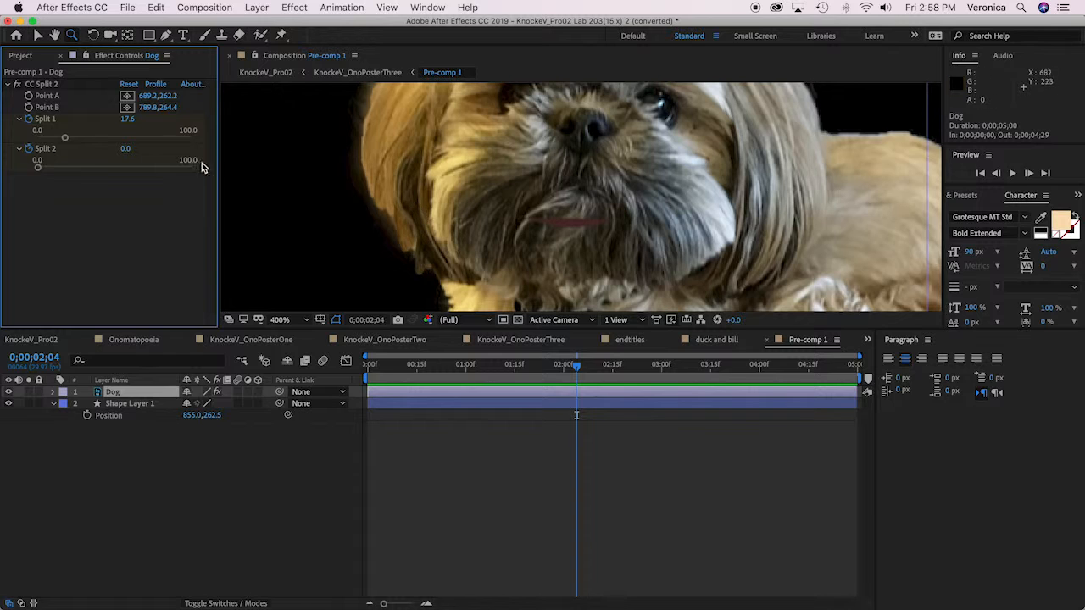
Reposition the CC Split 2 points on the mouth line, with Point A at about 713, 246 and Point B at about 772.5, 247.5
left_click(127, 99)
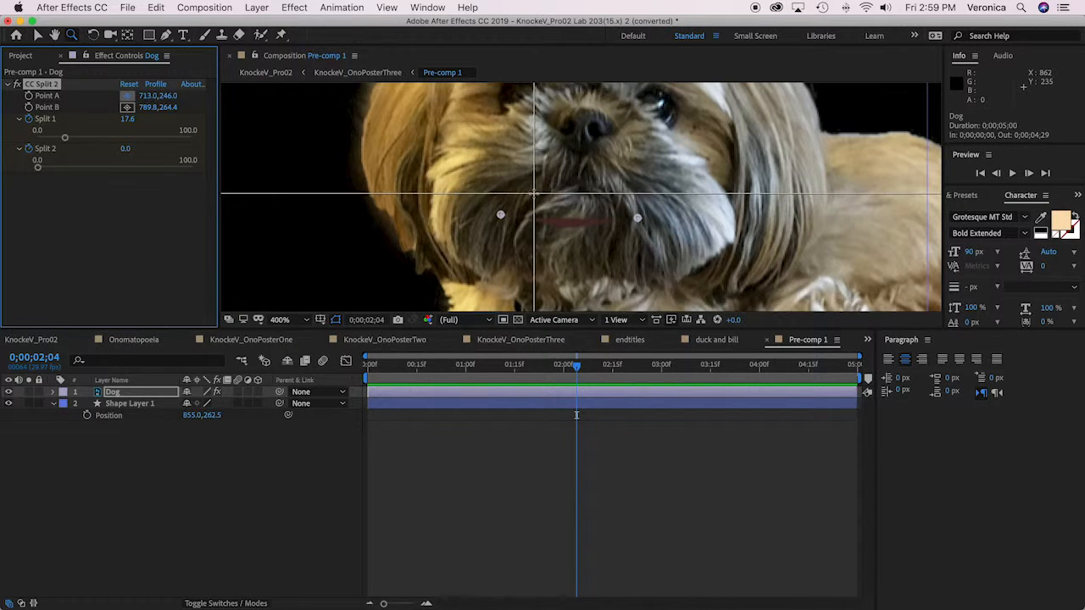
left_click(533, 195)
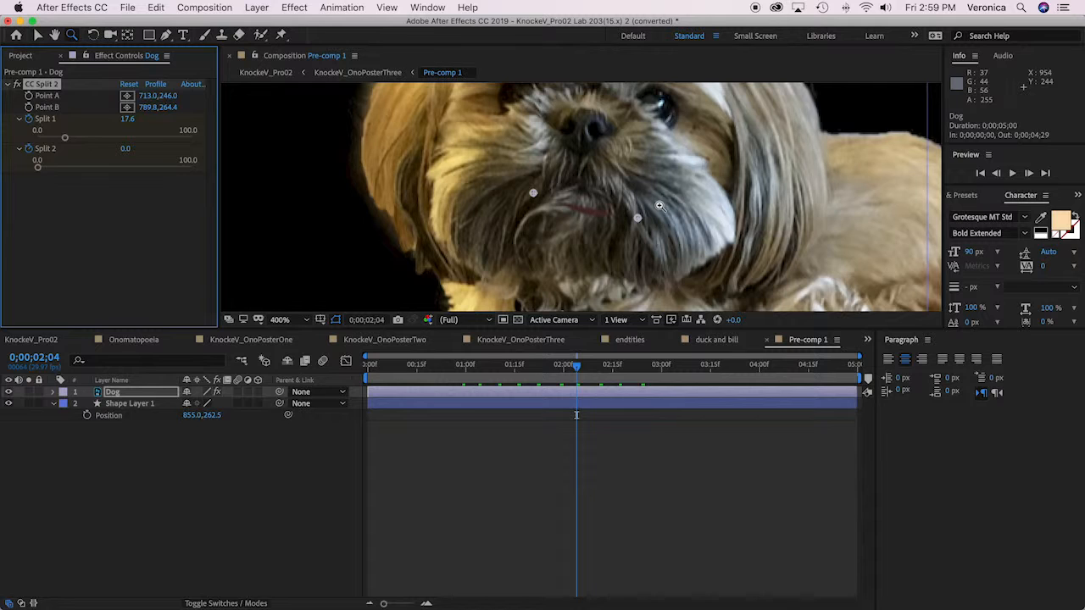
left_click(128, 108)
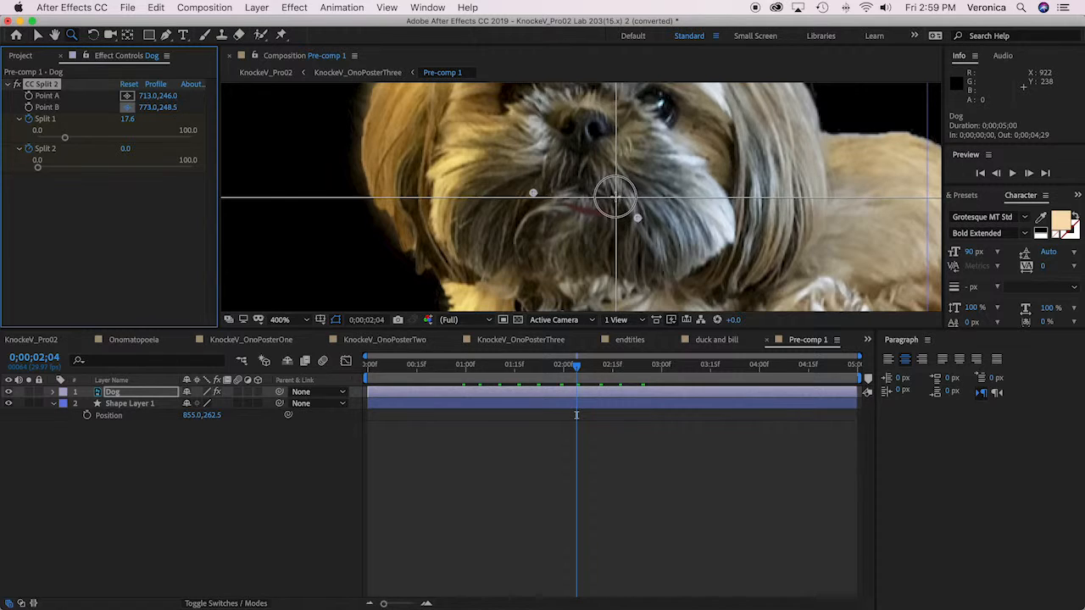
left_click(614, 197)
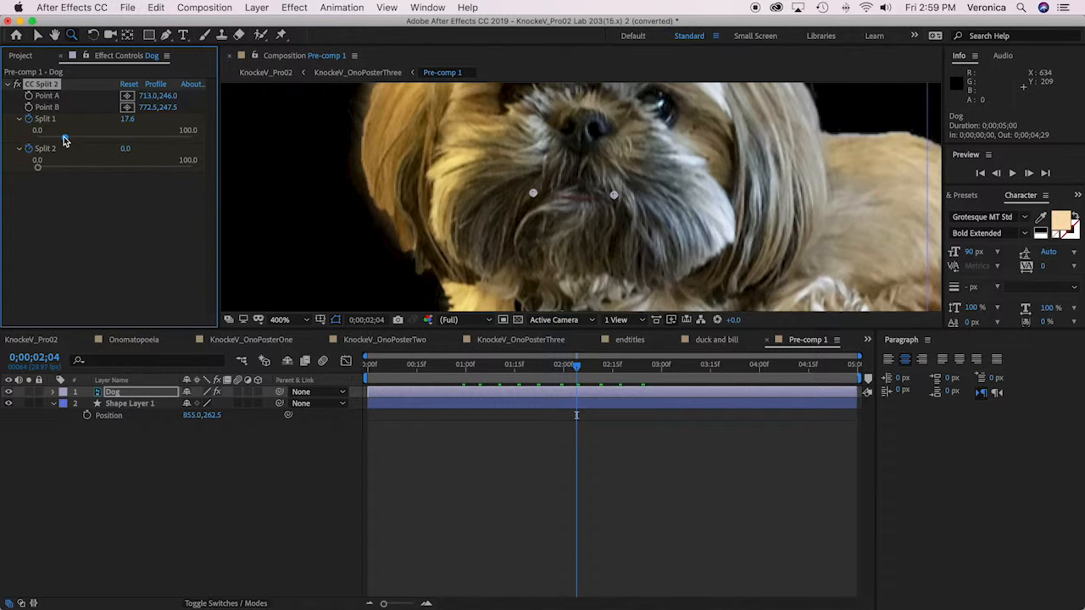
Reveal the Dog layer's keyframes and, at the 0;00;00;13 keyframe, set Split 2 to 28.2 and Split 1 to 0
left_click(131, 394)
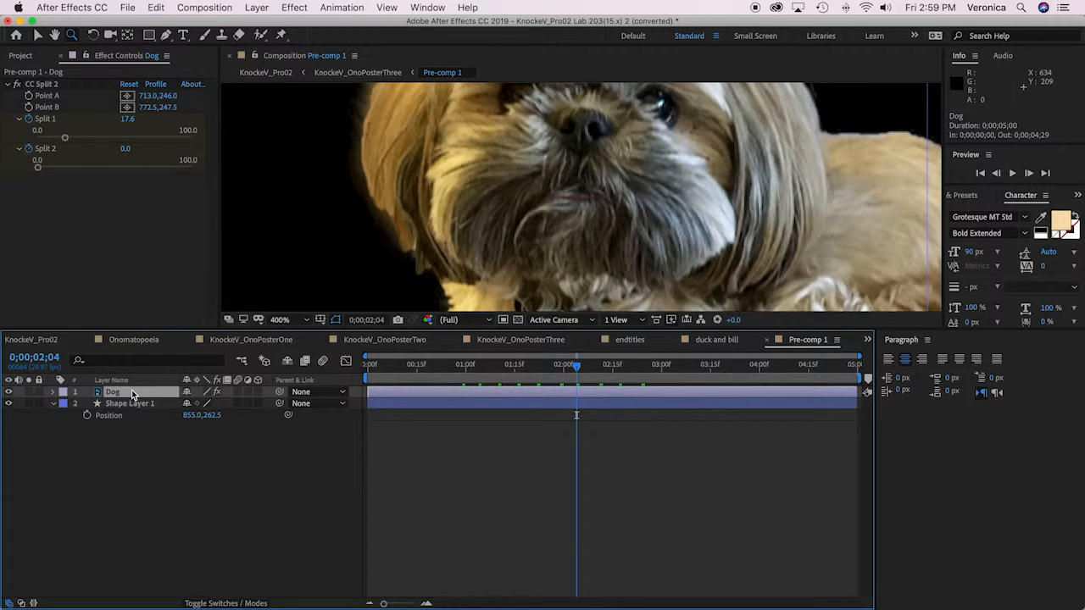
key("u")
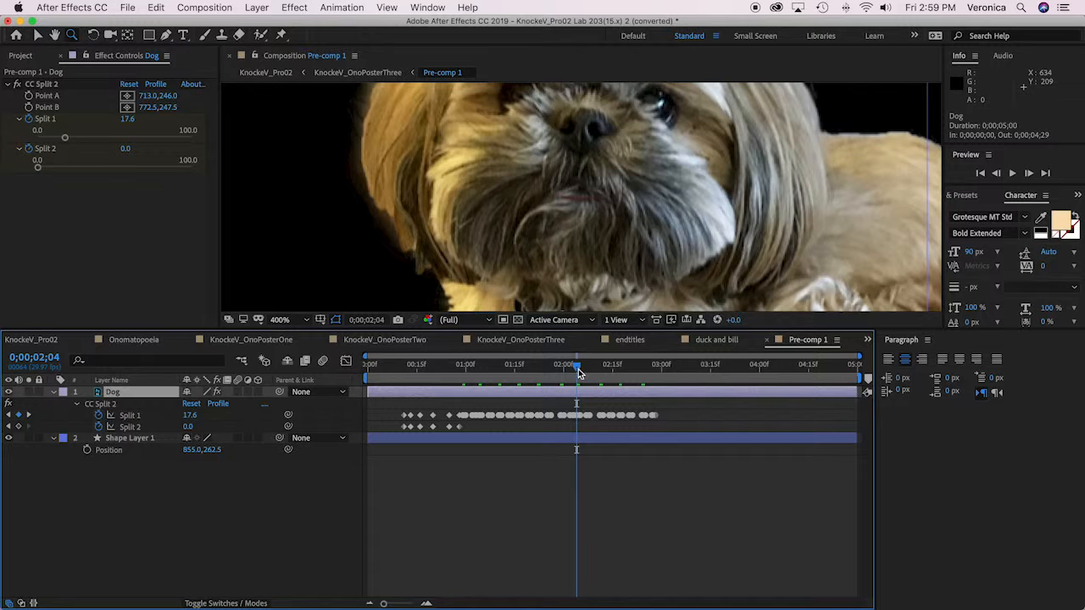
left_click_drag(578, 369, 405, 359)
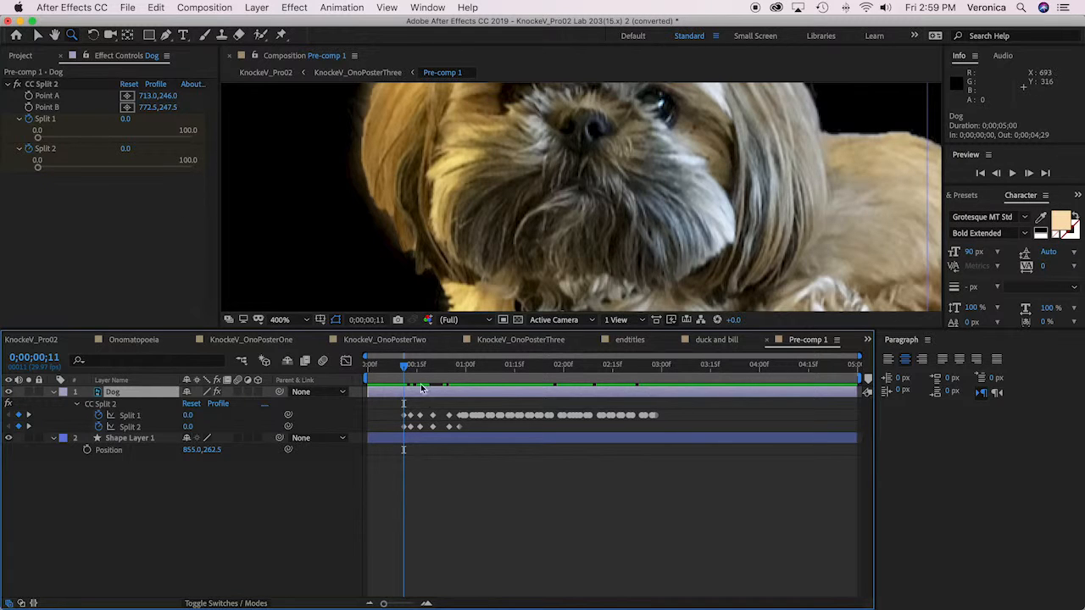
left_click(30, 416)
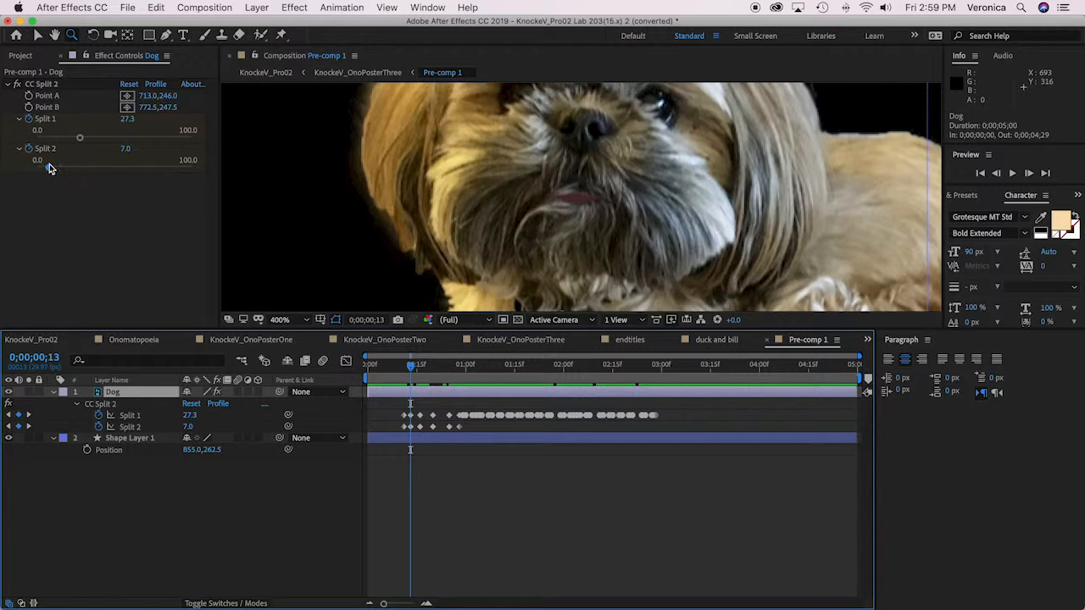
left_click_drag(50, 170, 83, 167)
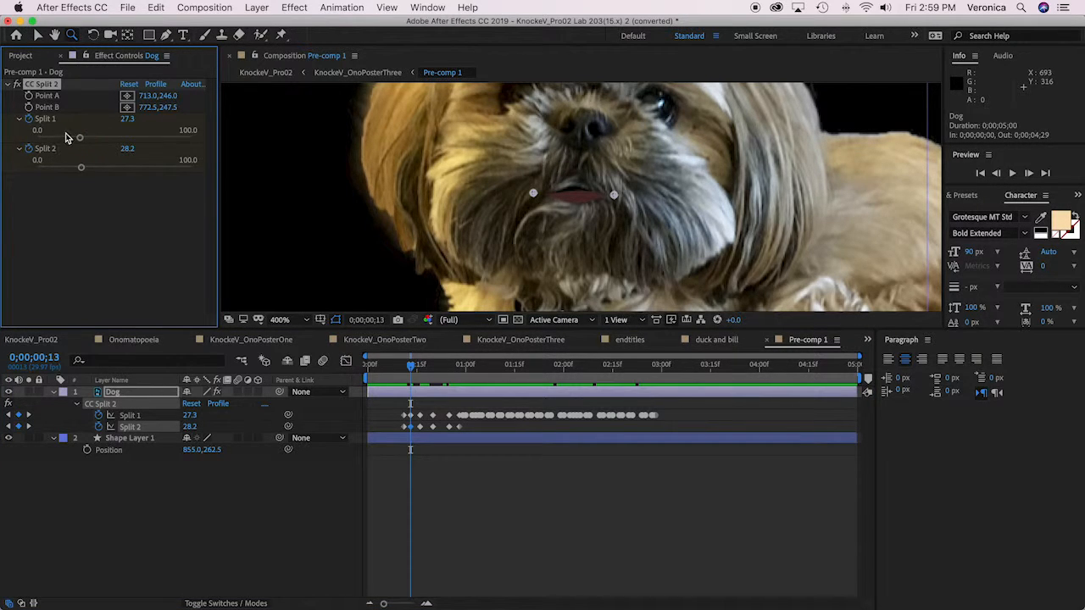
left_click_drag(80, 137, 12, 134)
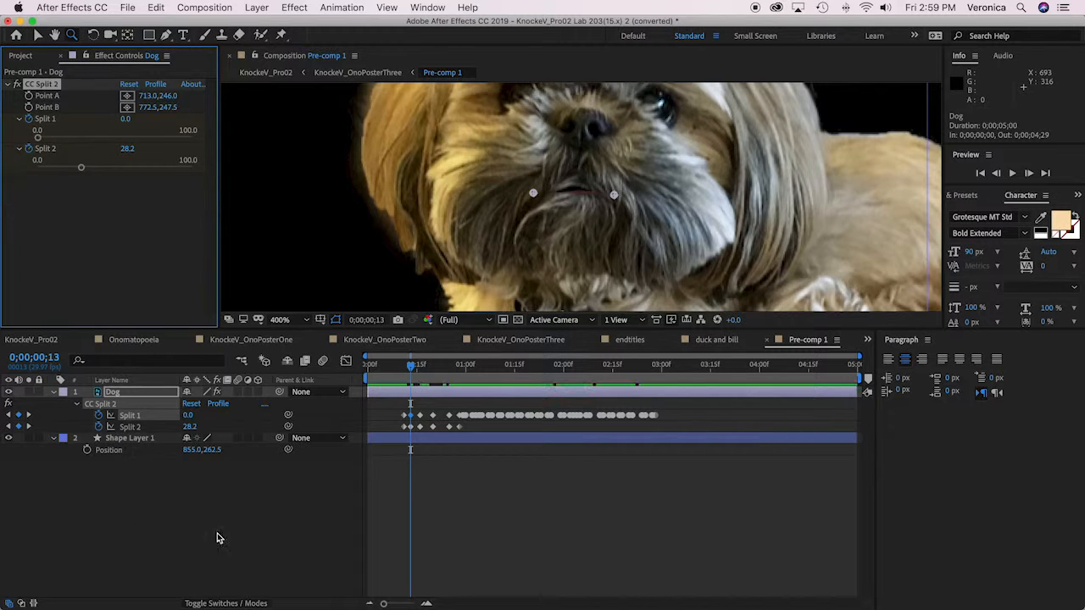
Move Shape Layer 1 straight up to position 855, 242.5 so the tongue sits behind the mouth opening
left_click(135, 438)
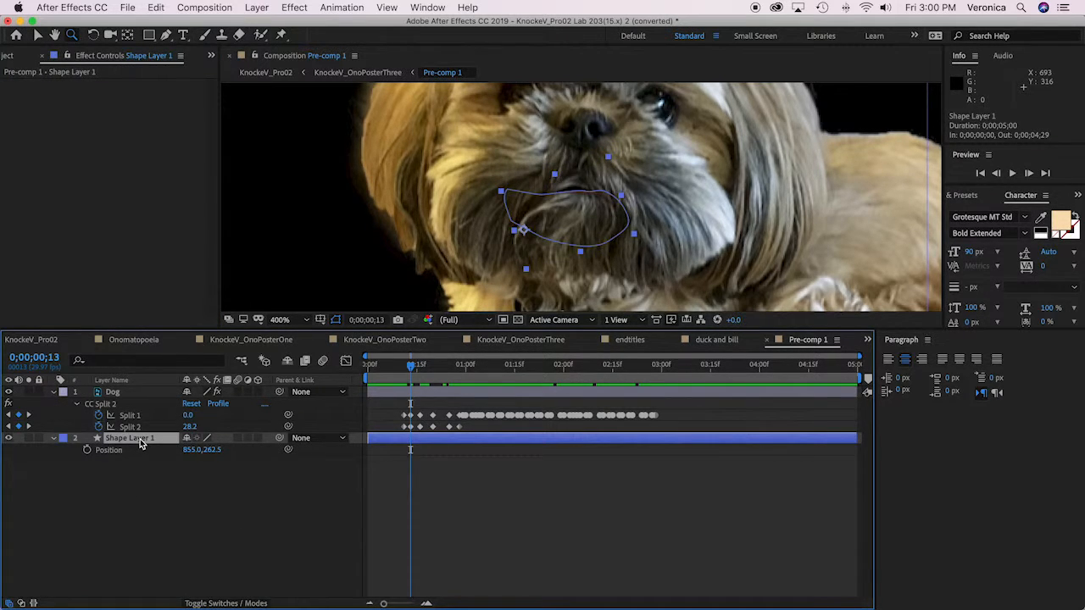
key("shift+Up")
key("shift+Up")
key("shift+Up")
key("shift+Up")
key("shift+Up")
key("shift+Up")
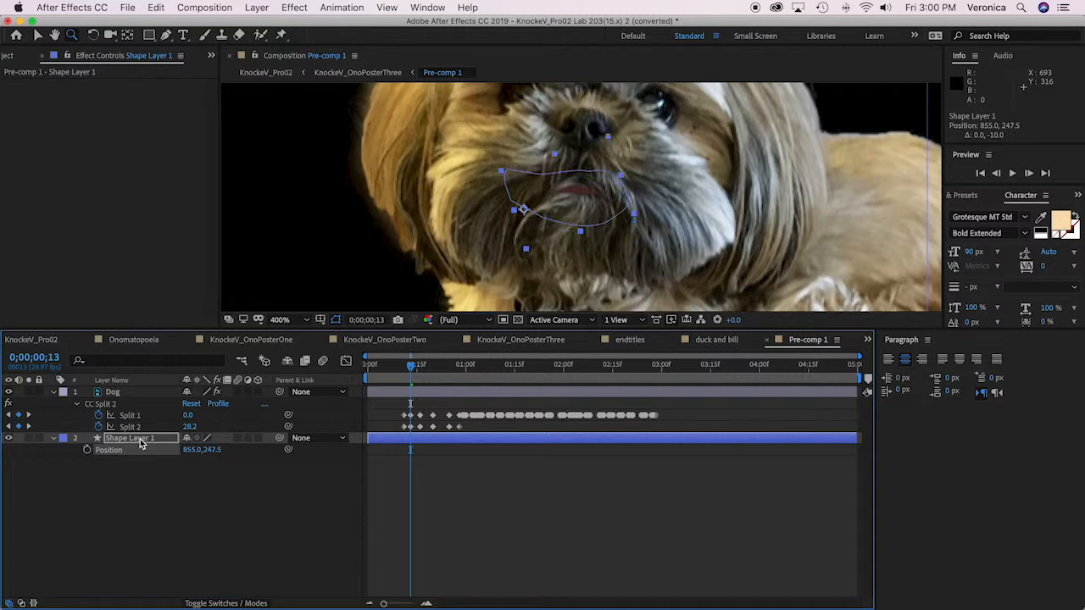
key("shift+Up")
key("shift+Up")
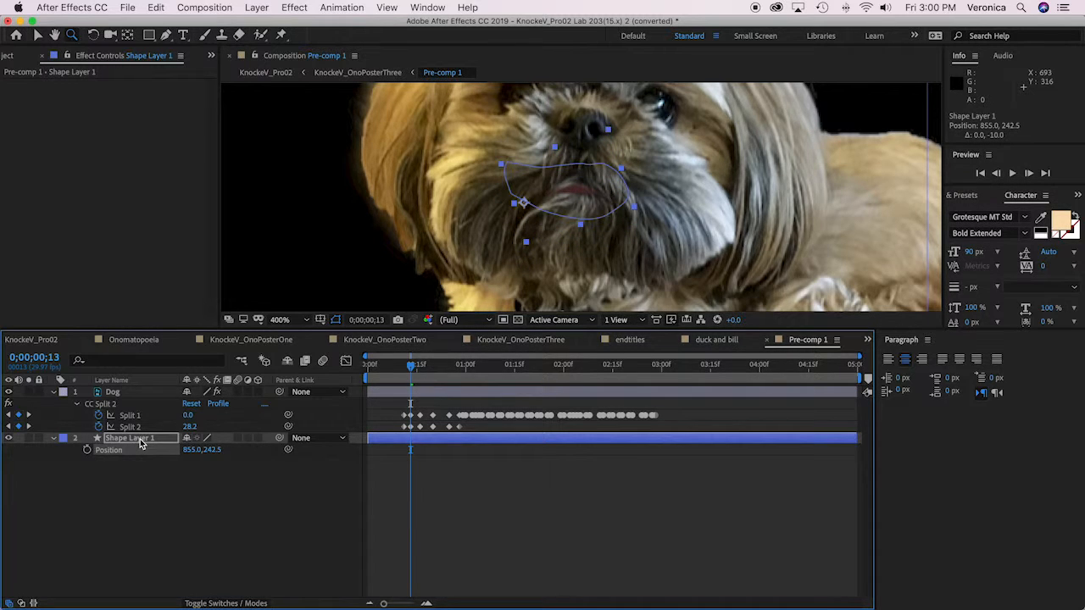
Rework the Dog's split keyframes from 0;00;00;16 to 0;00;01;04 so the upper lip opens, using a Split 2 value of 41.4
left_click(132, 395)
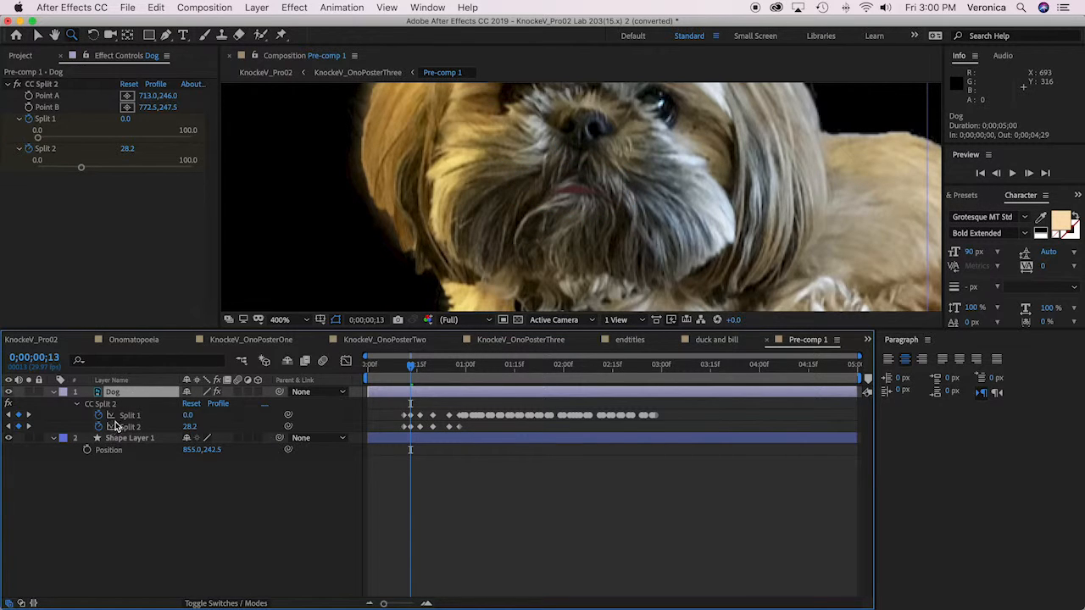
left_click(29, 415)
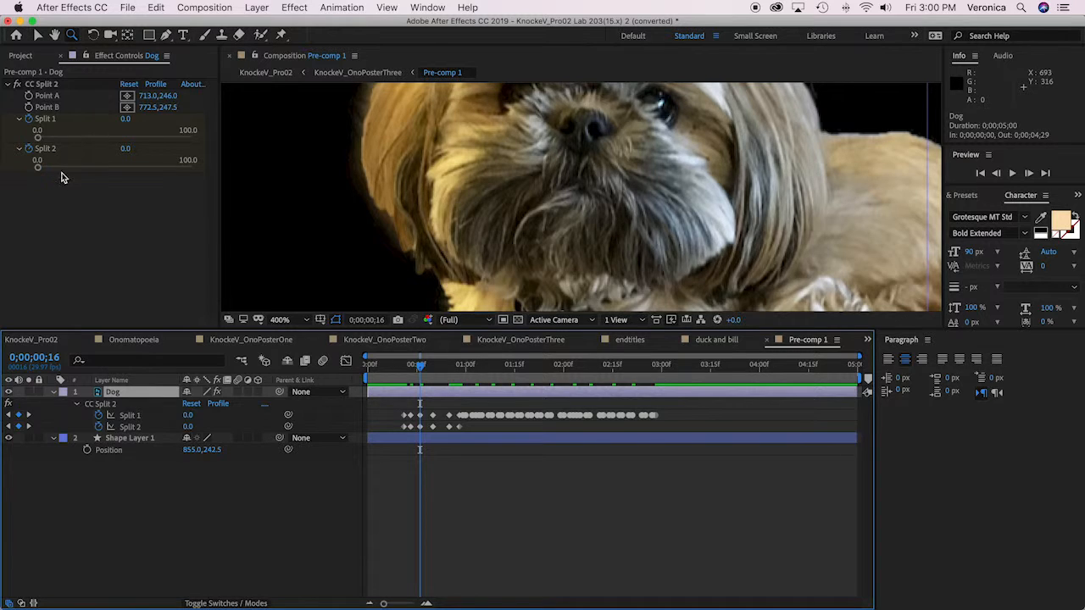
left_click(29, 415)
left_click(29, 415)
left_click(29, 415)
left_click(8, 426)
left_click(9, 427)
left_click_drag(37, 167, 37, 137)
left_click(29, 416)
left_click(28, 415)
left_click_drag(83, 167, 102, 169)
left_click(29, 415)
left_click(29, 415)
left_click(29, 415)
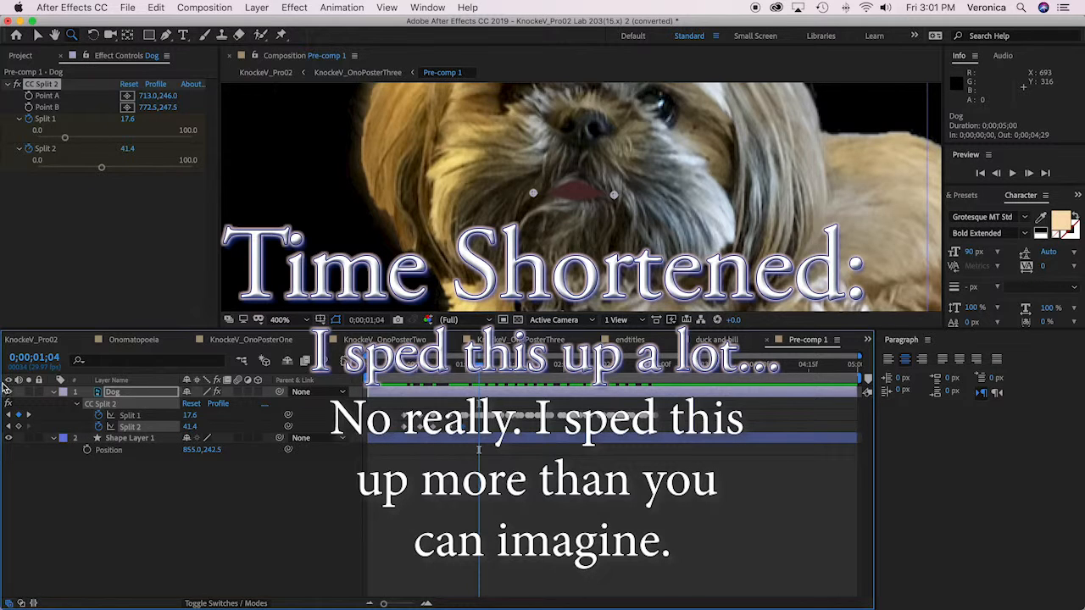
Adjust the Split 1 and Split 2 values keyframe by keyframe through 0;00;02;28, adding Split 2 keyframes and ending with both at 0
left_click(19, 427)
mouse_move(189, 427)
left_mouse_down()
mouse_move(165, 416)
mouse_move(211, 428)
mouse_move(200, 417)
mouse_move(167, 427)
mouse_move(206, 427)
mouse_move(182, 427)
left_mouse_up()
left_click(29, 415)
left_click(28, 415)
left_click(29, 416)
left_click(29, 415)
left_click(29, 416)
left_click(28, 416)
left_click(29, 416)
left_click(29, 415)
left_click(30, 415)
left_click(28, 415)
left_click(29, 415)
left_click(29, 415)
left_click(29, 415)
left_click(28, 415)
left_click(29, 415)
mouse_move(185, 427)
left_mouse_down()
mouse_move(195, 429)
mouse_move(182, 415)
mouse_move(175, 427)
mouse_move(183, 415)
left_mouse_up()
left_click(29, 415)
mouse_move(189, 427)
left_mouse_down()
mouse_move(182, 415)
mouse_move(203, 428)
mouse_move(185, 427)
left_mouse_up()
left_click(29, 415)
left_click(29, 416)
left_click(29, 416)
mouse_move(190, 415)
left_mouse_down()
mouse_move(173, 427)
mouse_move(206, 429)
mouse_move(179, 416)
mouse_move(188, 428)
left_mouse_up()
left_click(28, 415)
left_click(29, 415)
left_click(29, 415)
left_click(29, 416)
left_click(29, 415)
left_click(29, 416)
left_click(29, 415)
left_click(29, 415)
left_click(29, 415)
mouse_move(190, 416)
left_mouse_down()
mouse_move(178, 416)
mouse_move(182, 428)
mouse_move(201, 429)
left_mouse_up()
left_click(29, 416)
left_click(30, 415)
left_click(29, 416)
left_click(29, 415)
left_click(28, 416)
left_click(29, 415)
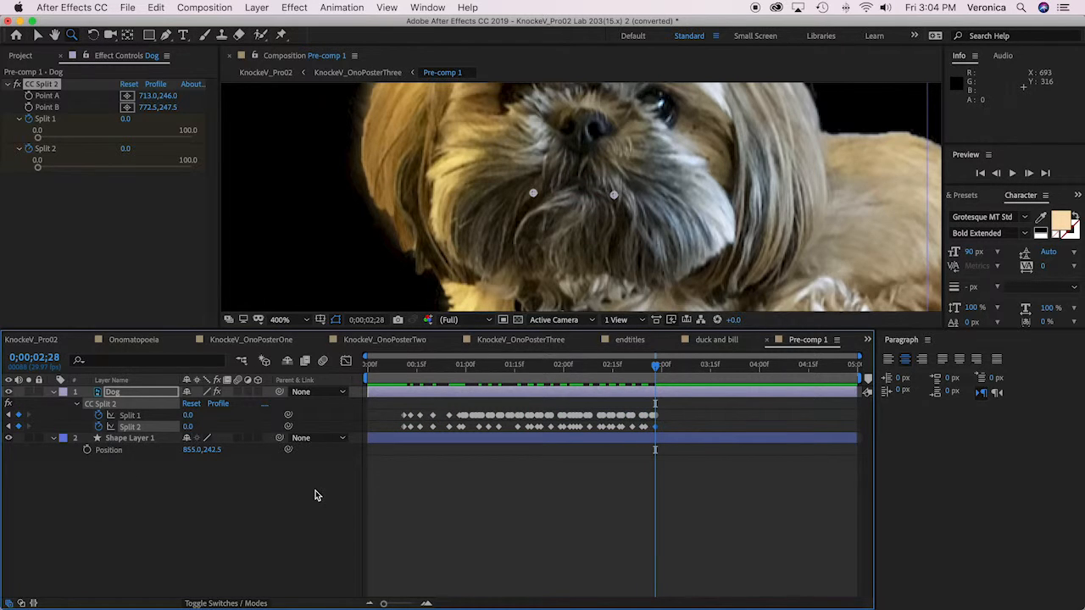
Preview the revised mouth animation in Pre-comp 1 from the beginning
left_click_drag(655, 365, 131, 363)
key("space")
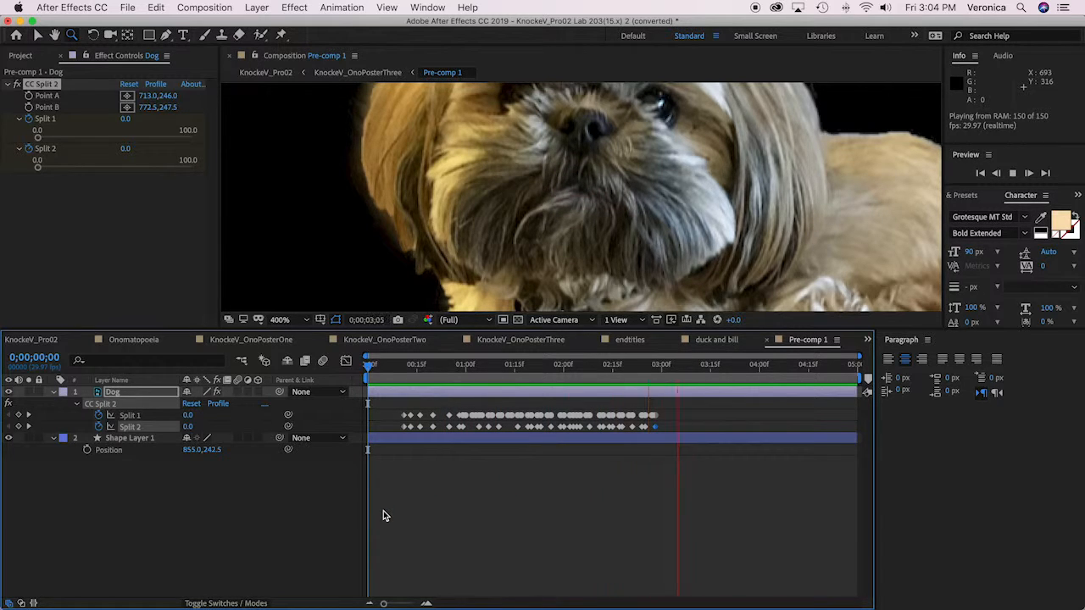
key("space")
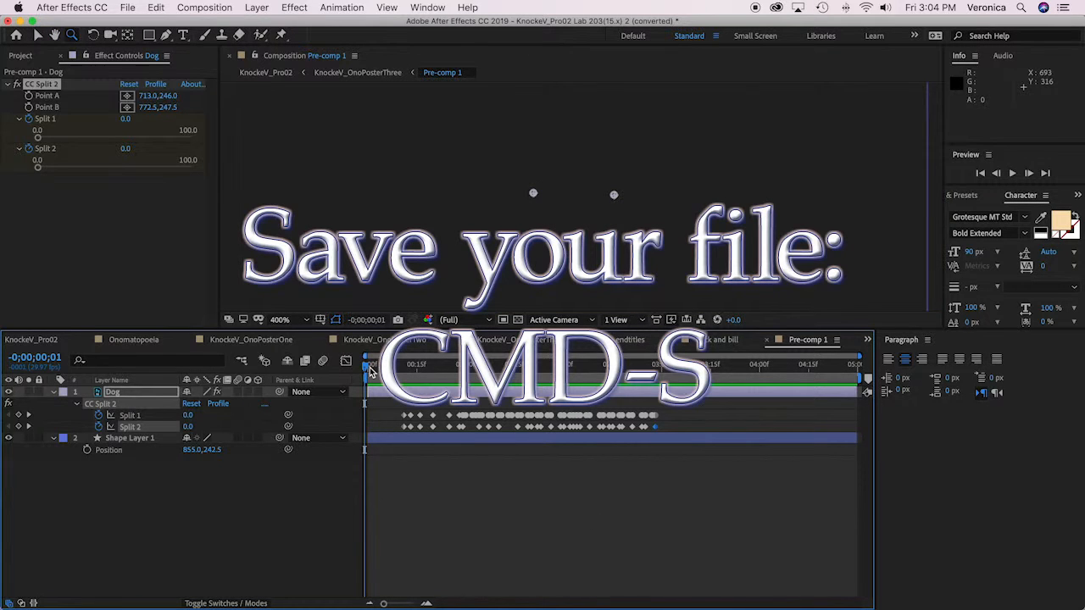
Save the project as KnockeV_Pro02 Lab 203(15.x) 2 (converted) in the 01_AE_Projects folder
key("super+s")
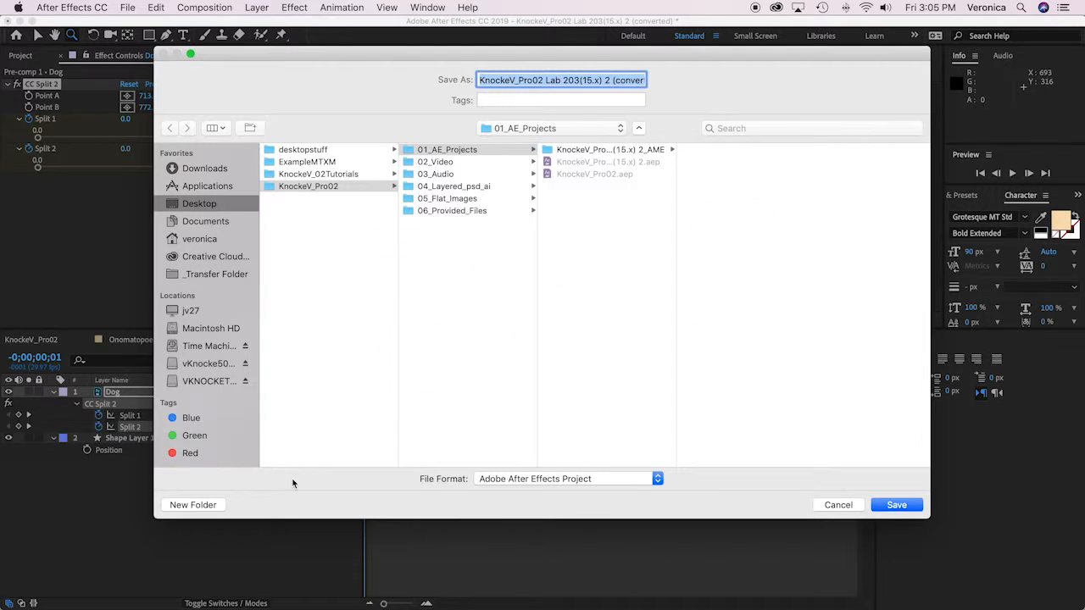
left_click(896, 504)
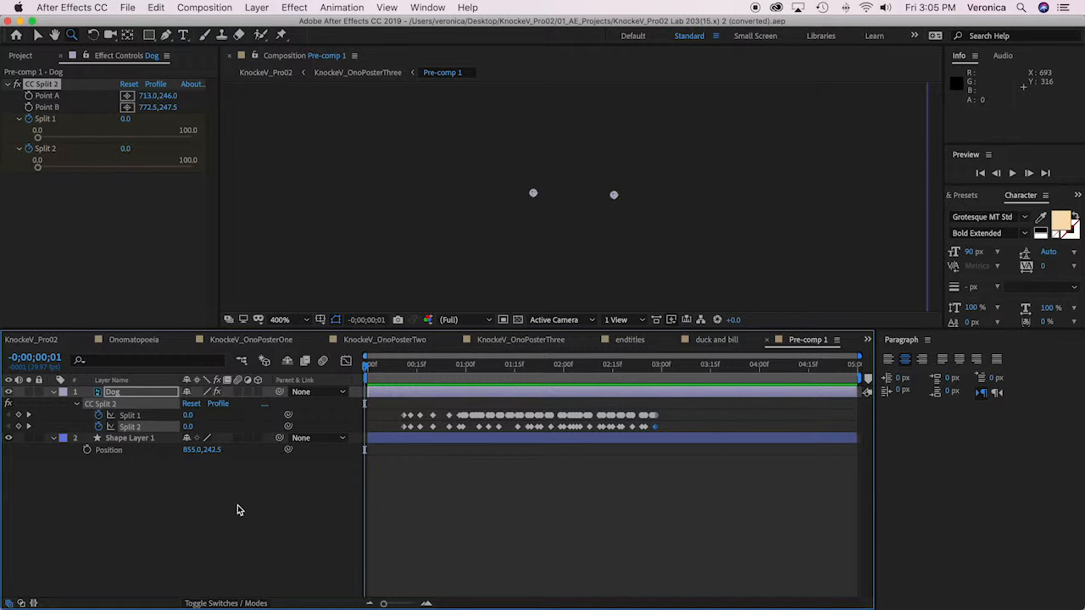
Open the KnockeV_OnoPosterThree composition at 0;00;00;00 and enlarge the composition viewer by shrinking the timeline
left_click(422, 341)
left_click(494, 345)
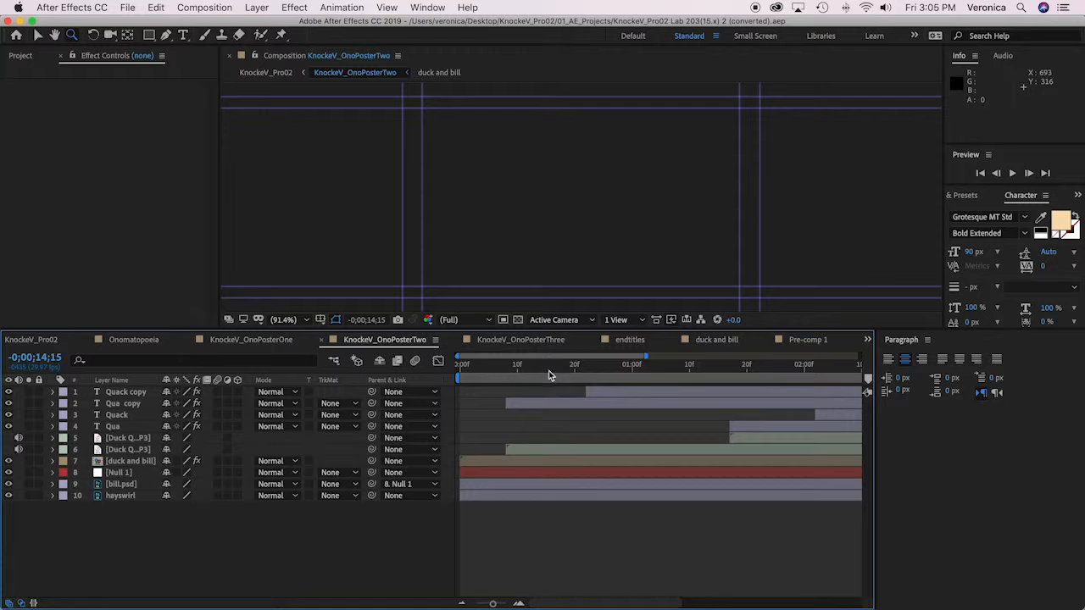
left_click(538, 365)
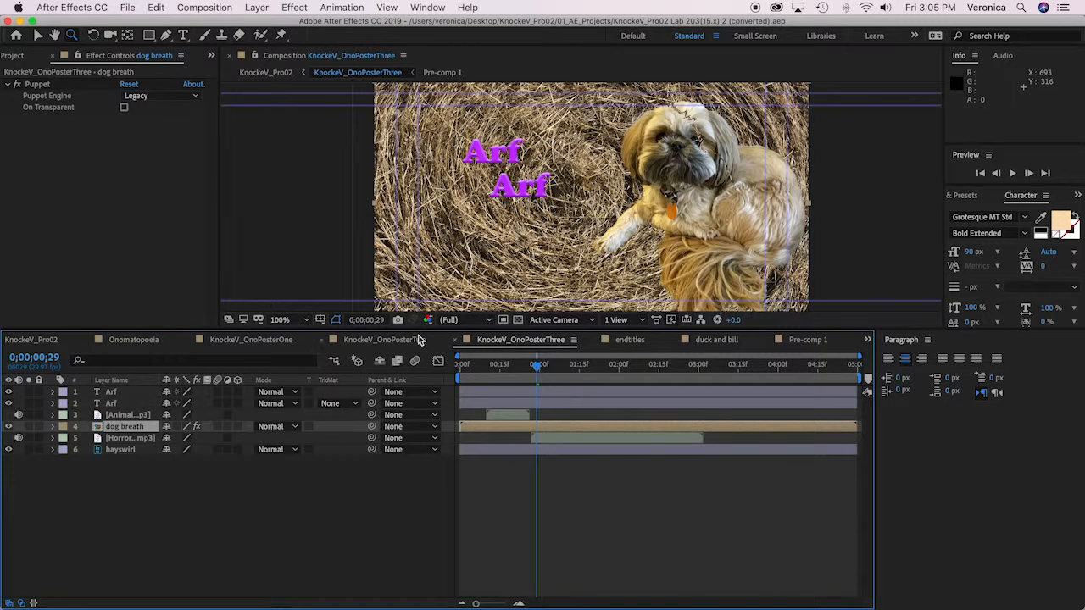
left_click_drag(541, 373, 462, 373)
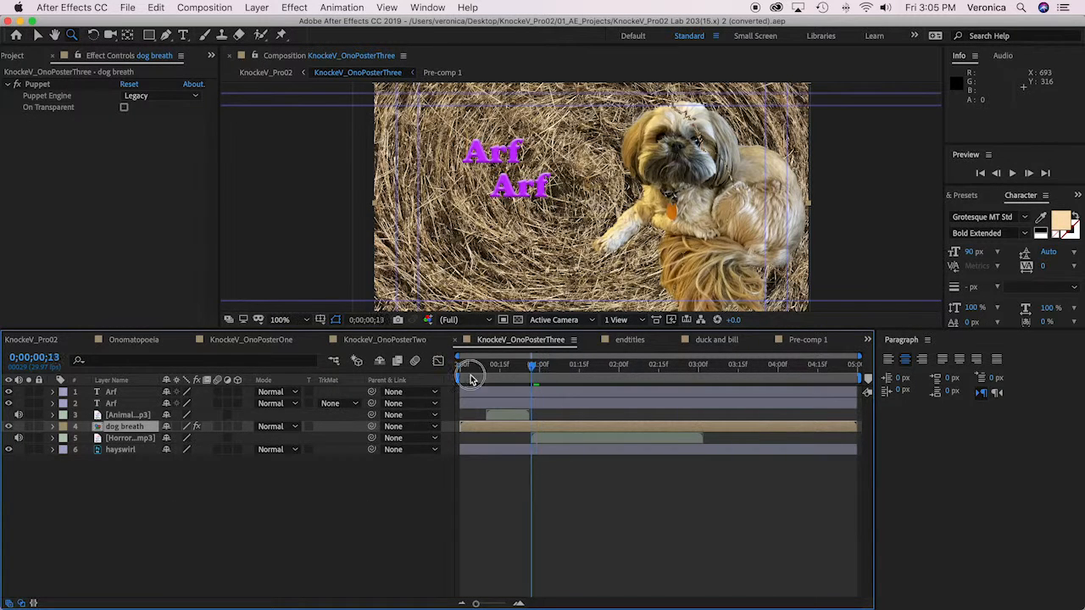
left_click_drag(527, 330, 560, 566)
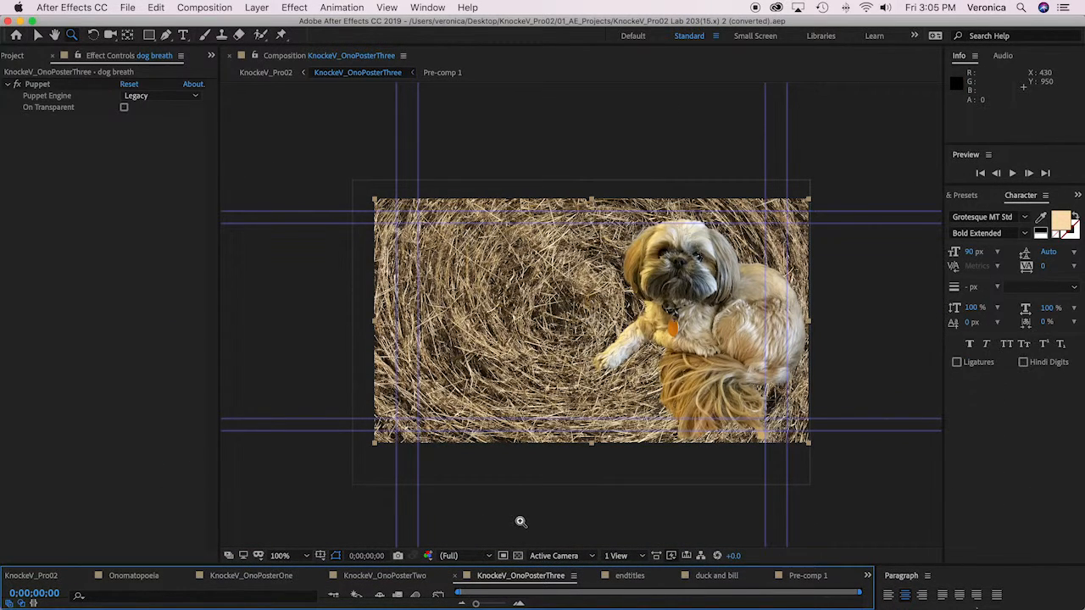
Preview the KnockeV_OnoPosterThree composition from the beginning
key("space")
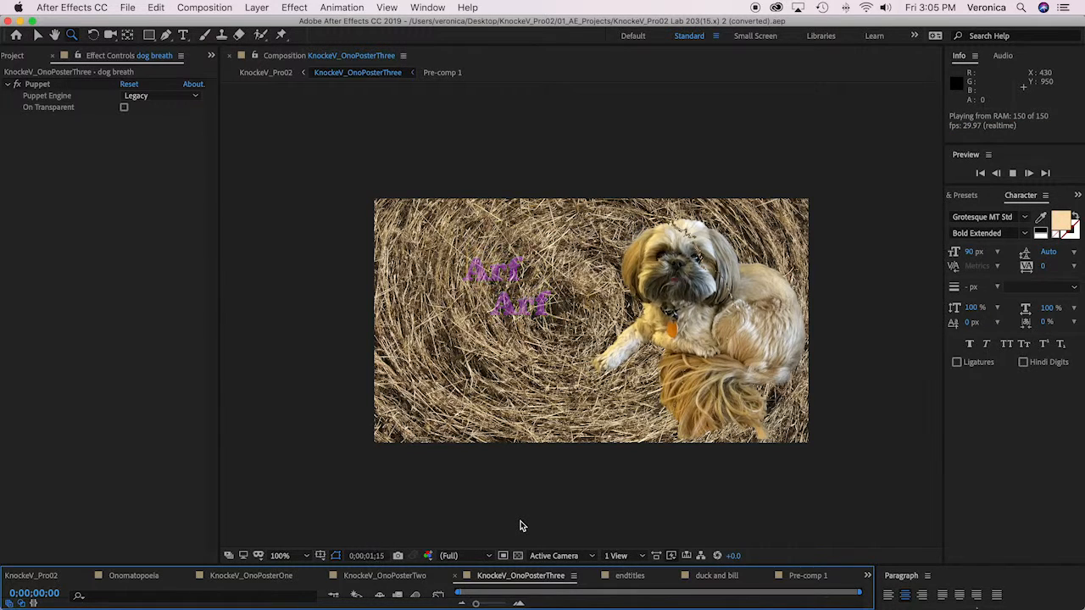
key("space")
key("z")
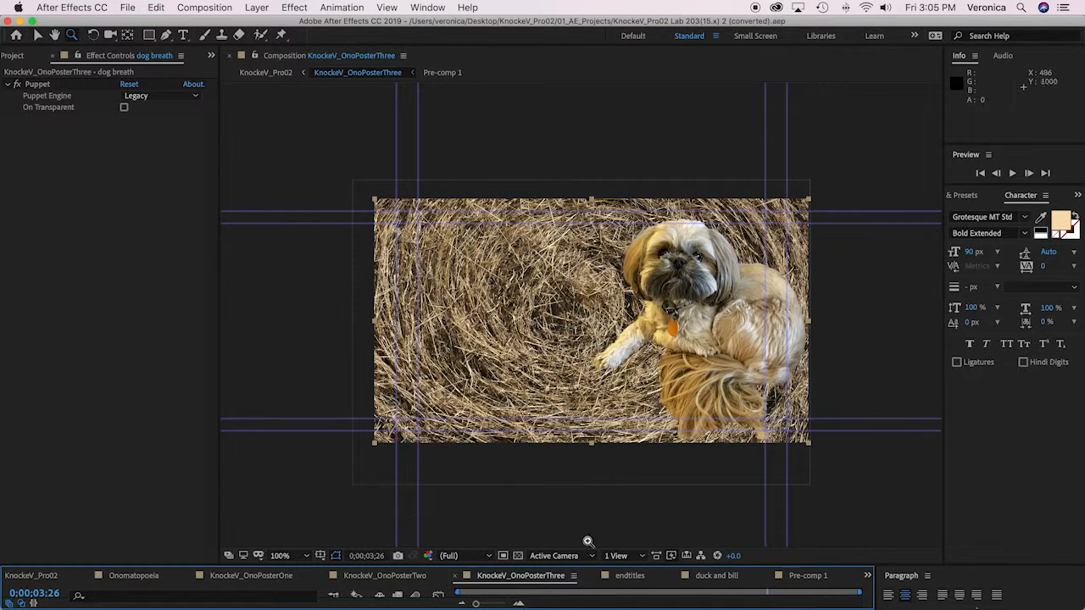
Enlarge the timeline and reveal the Puppet pin keyframes of the dog breath layer
left_click_drag(593, 566, 579, 434)
left_click(283, 35)
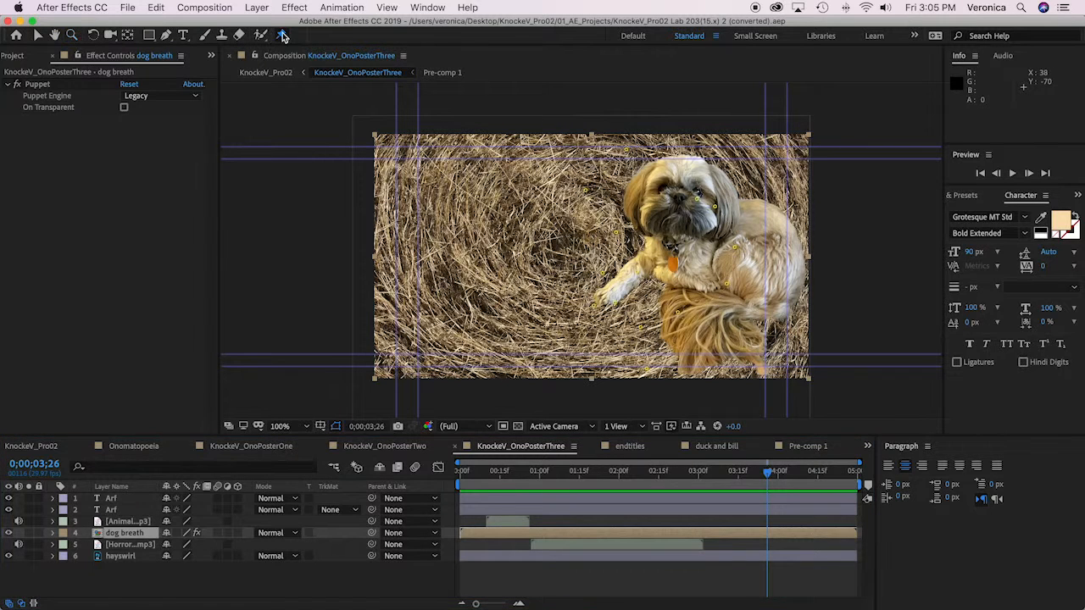
left_click(137, 535)
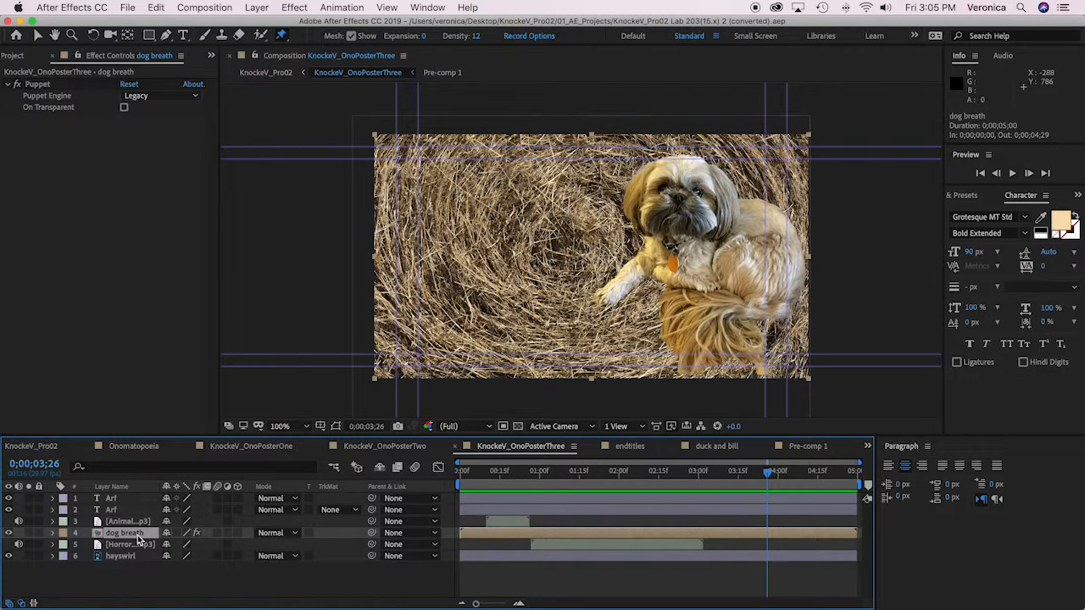
key("u")
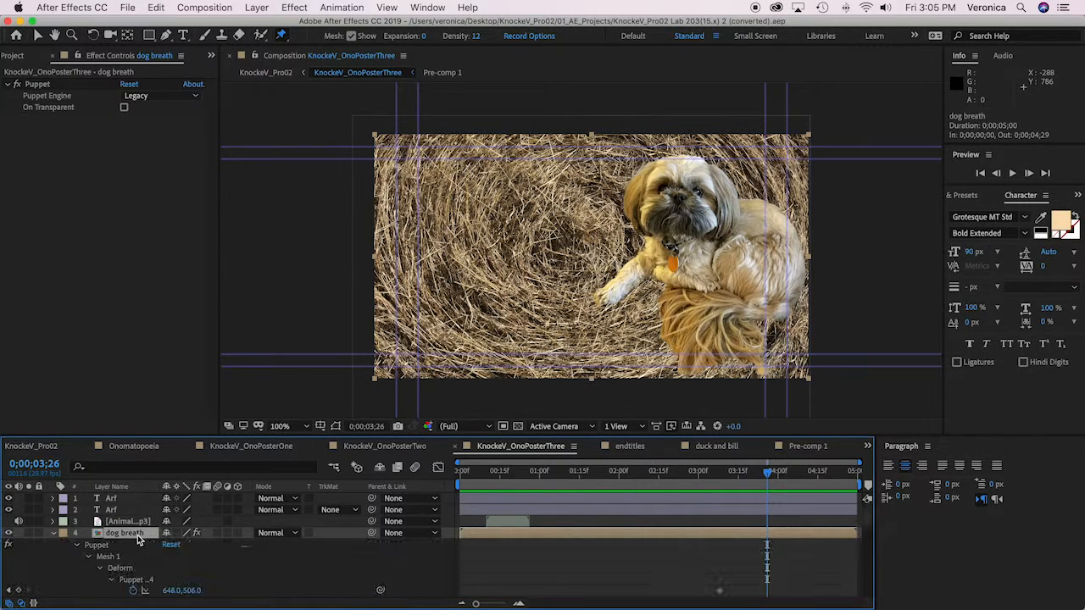
left_click_drag(286, 436, 277, 360)
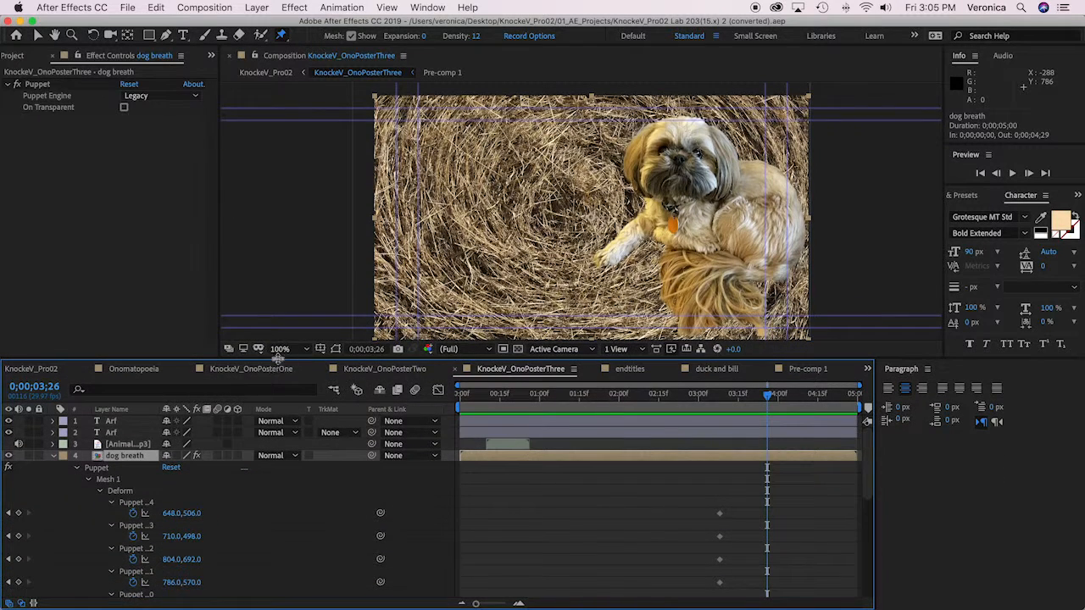
Delete the Puppet effect from the dog breath layer
left_click(295, 7)
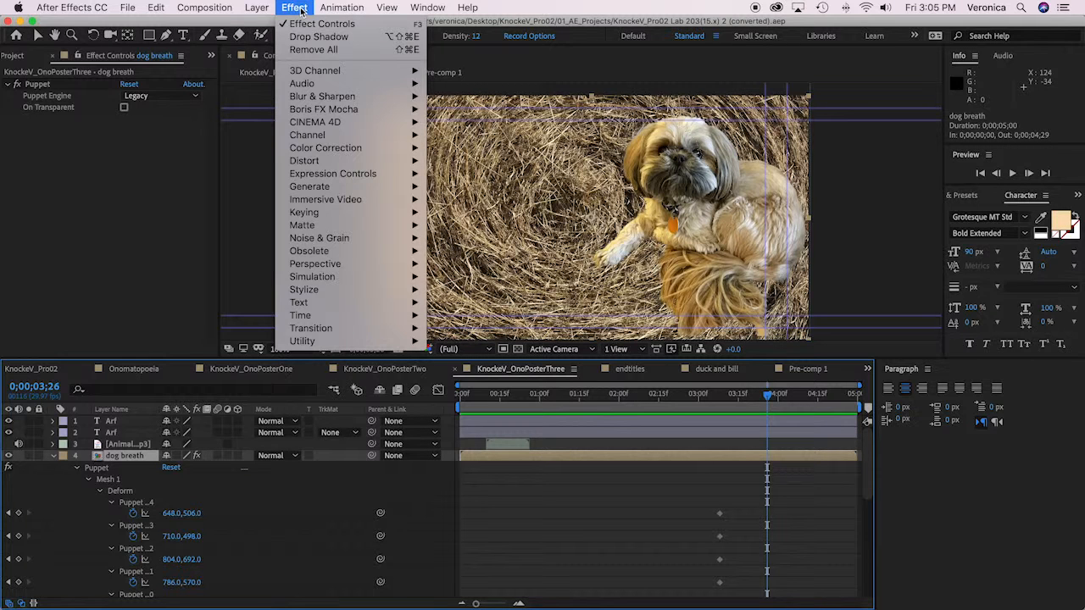
left_click(36, 98)
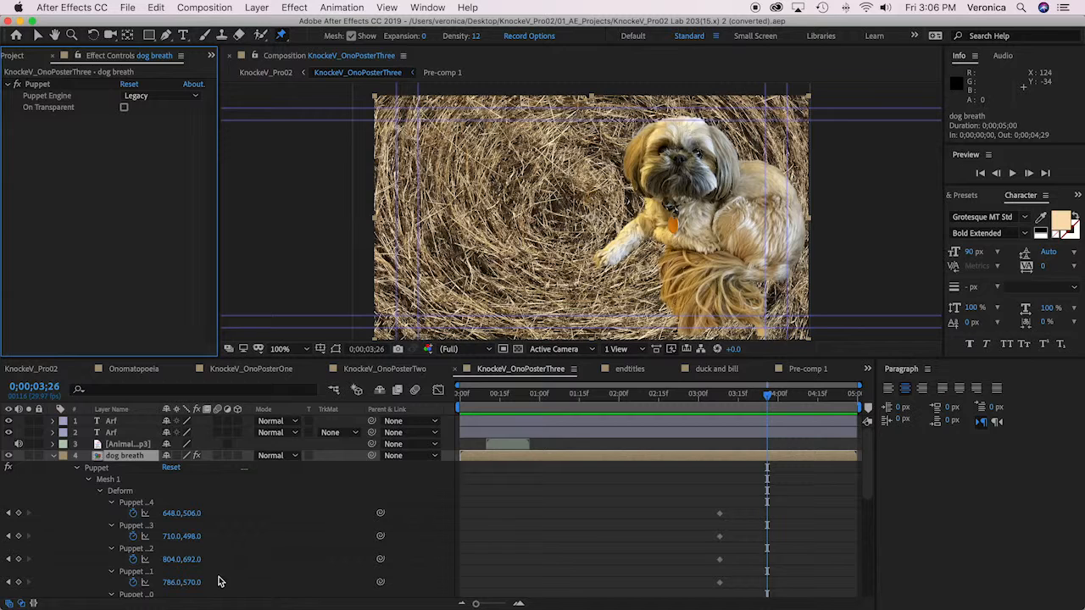
left_click(134, 456)
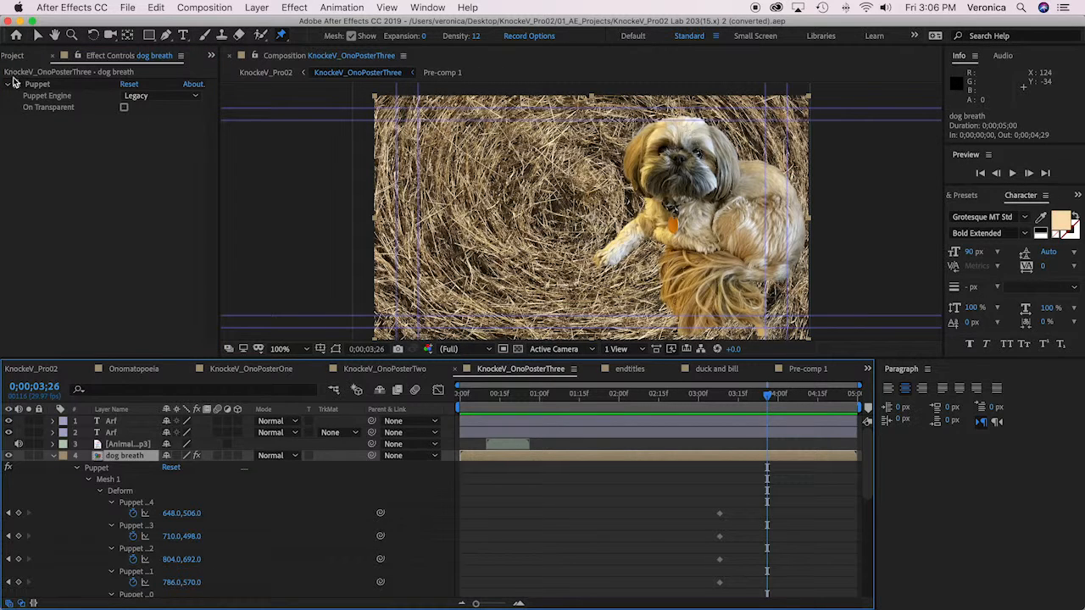
left_click(37, 85)
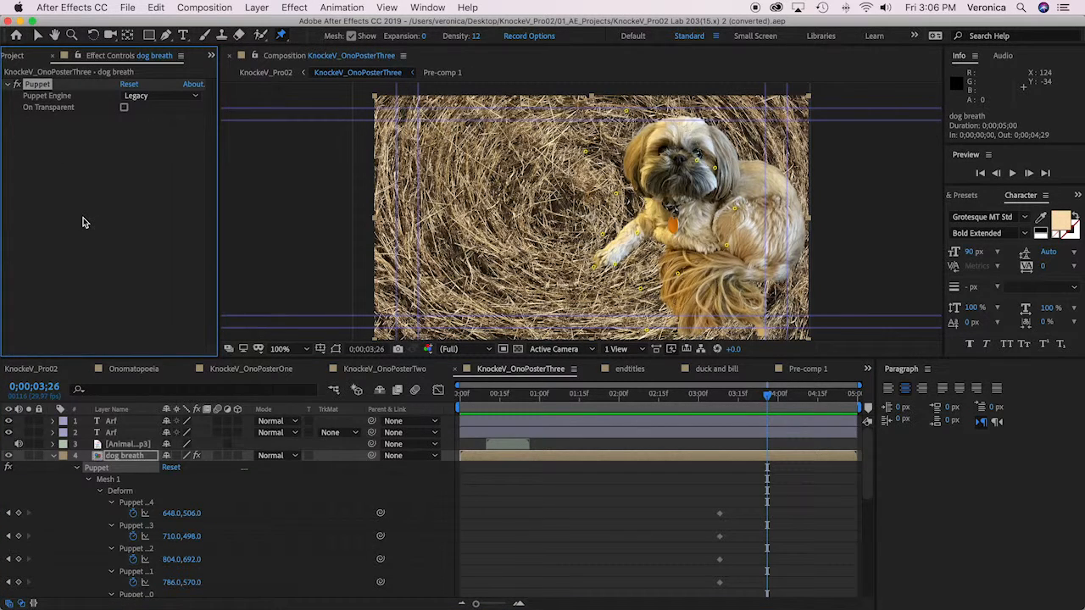
key("Delete")
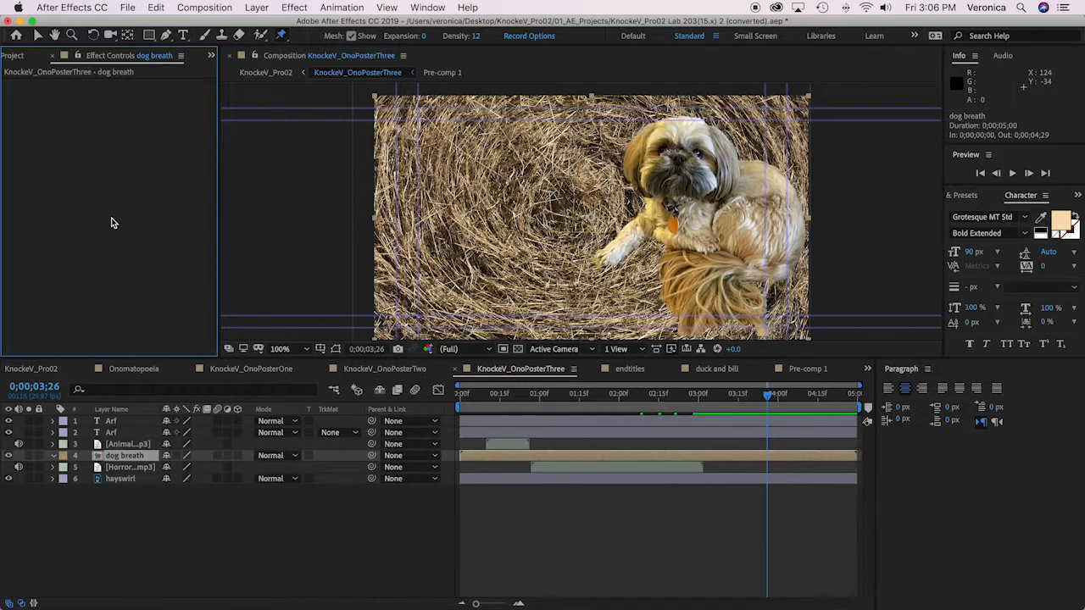
Preview KnockeV_OnoPosterThree from 0;00;00;00 without the Puppet effect and save the project
key("Home")
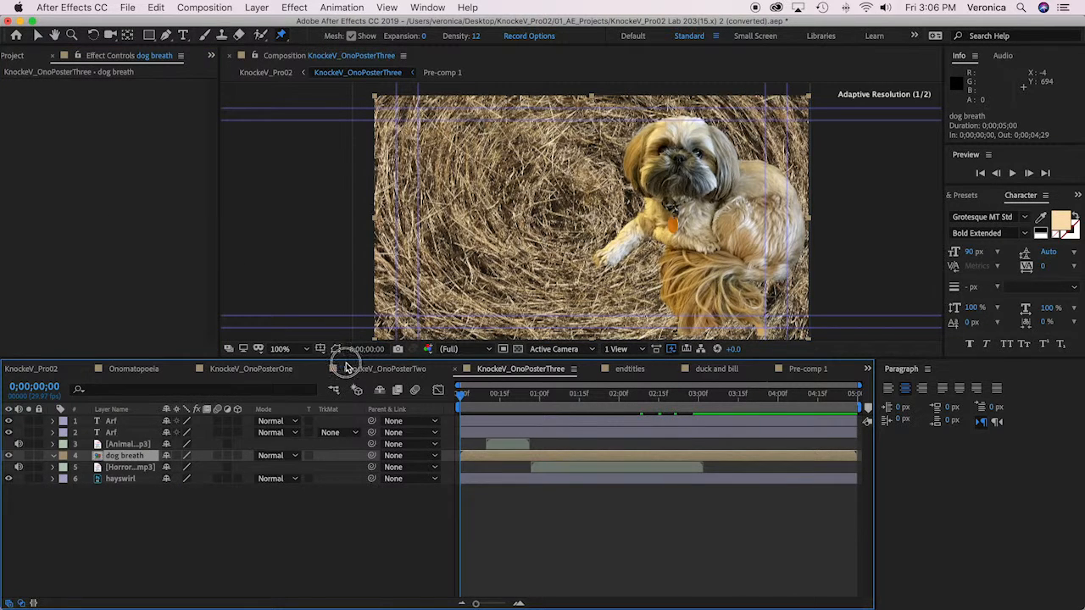
key("space")
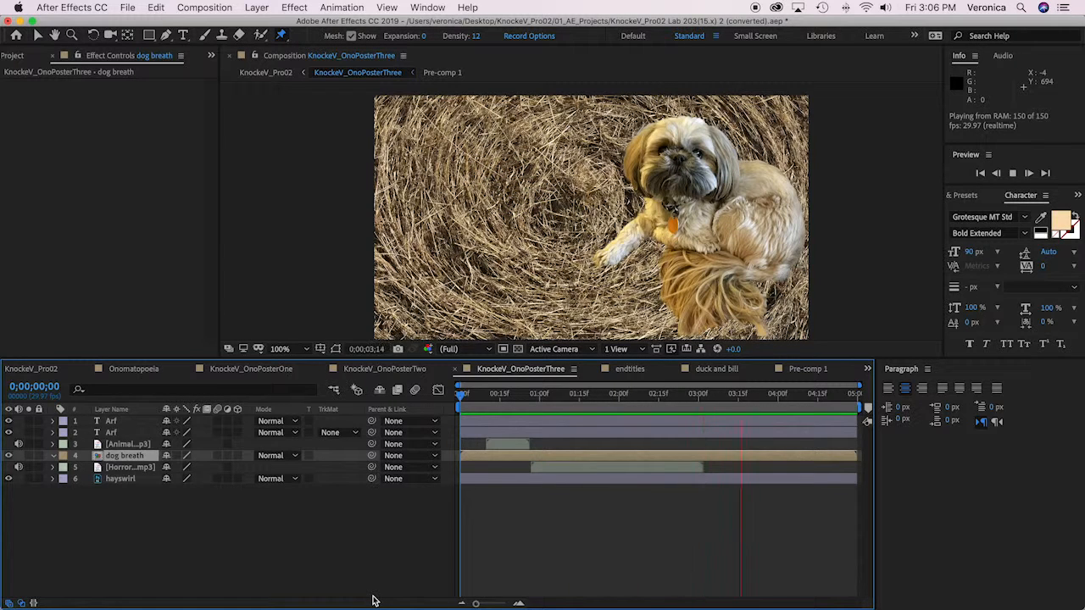
key("super+s")
mouse_move(403, 608)
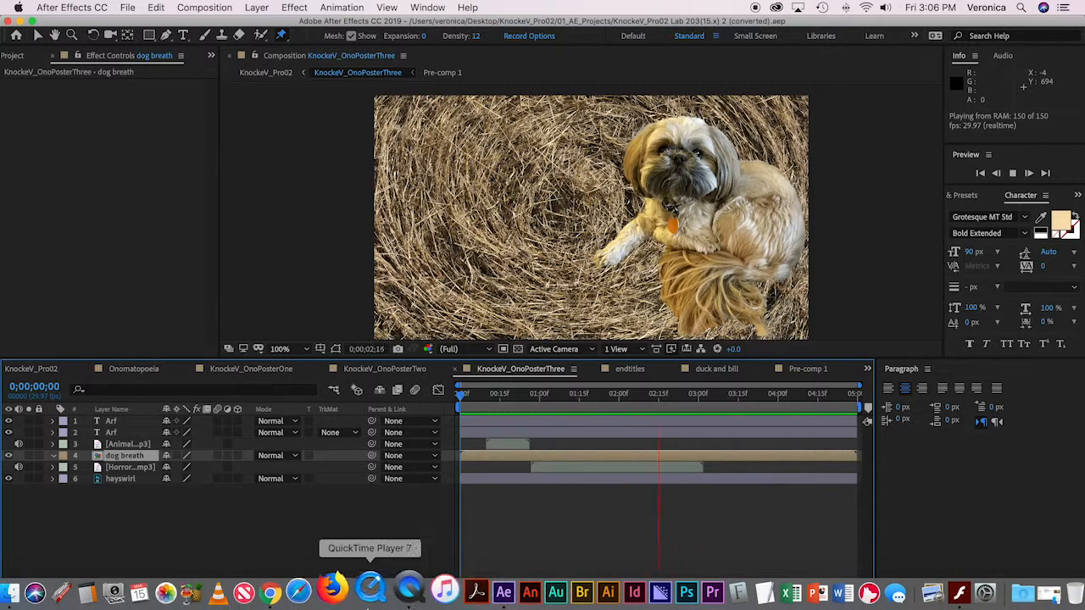
left_click(296, 606)
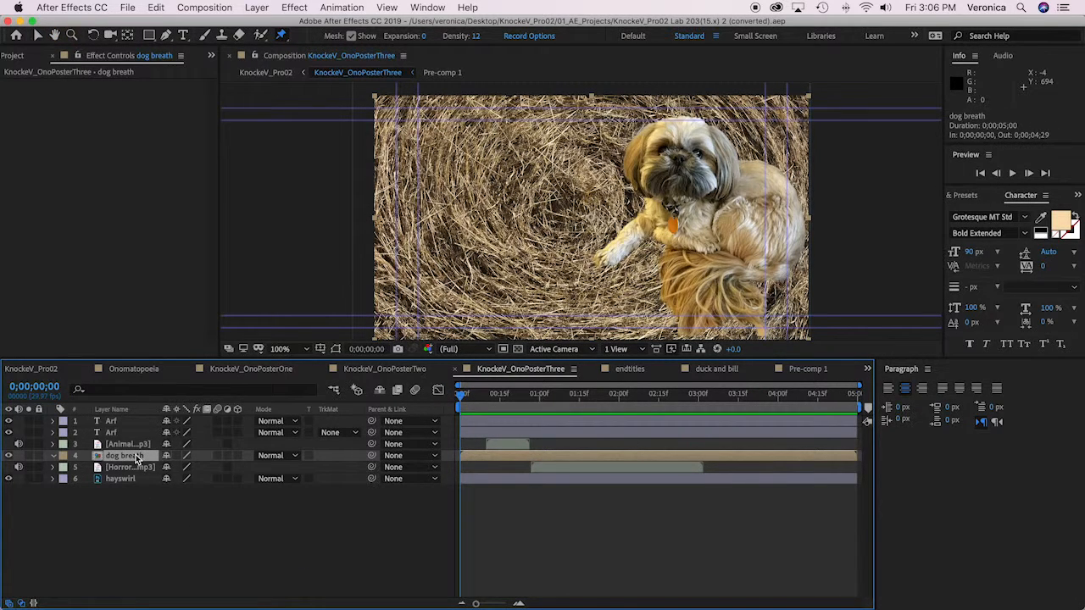
Scale the dog breath layer to 116% and move it to position 473.6, 414.0 in the frame
key("s")
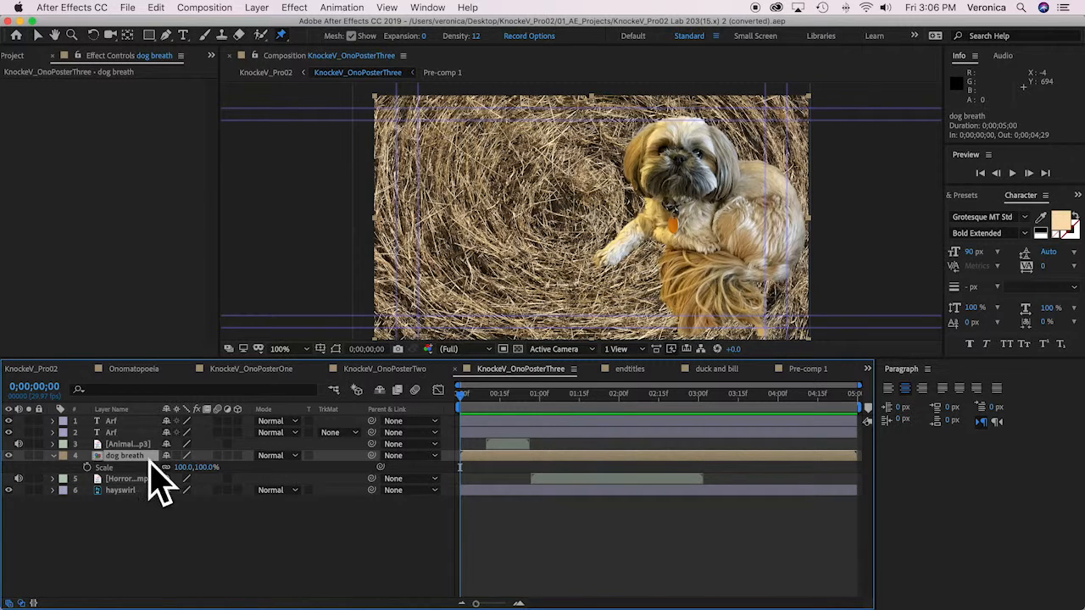
mouse_move(185, 470)
left_mouse_down()
mouse_move(161, 462)
mouse_move(201, 472)
mouse_move(194, 465)
left_mouse_up()
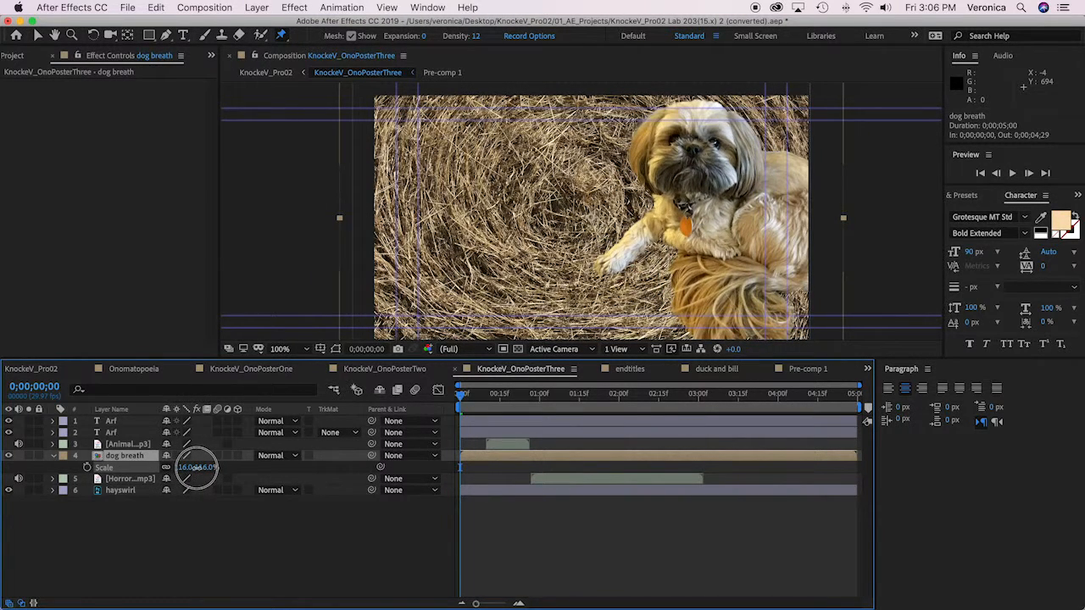
left_click(37, 35)
left_click_drag(738, 161, 683, 176)
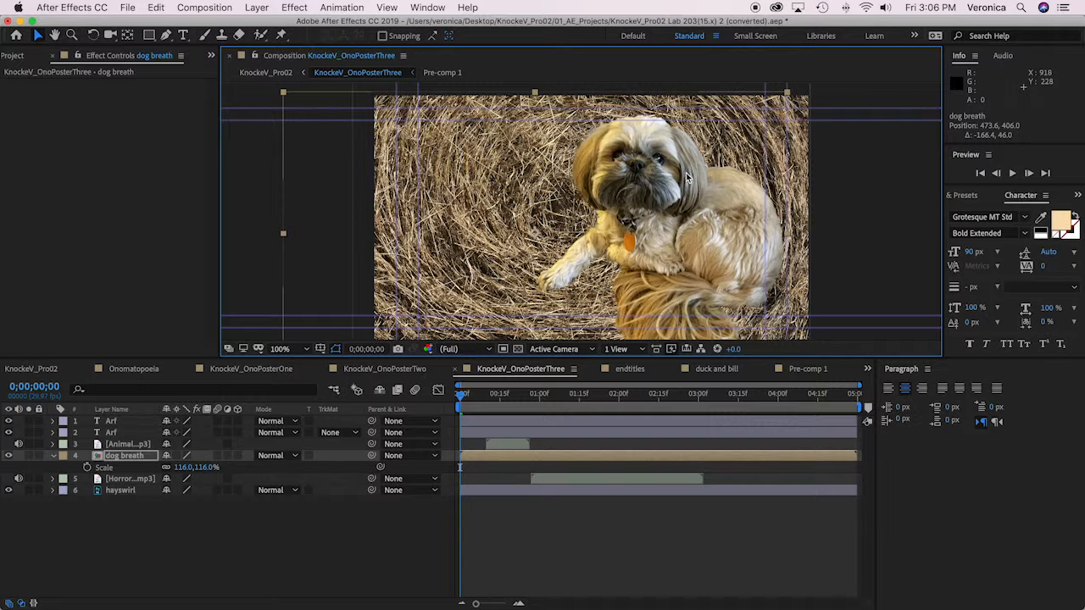
left_click_drag(669, 196, 669, 196)
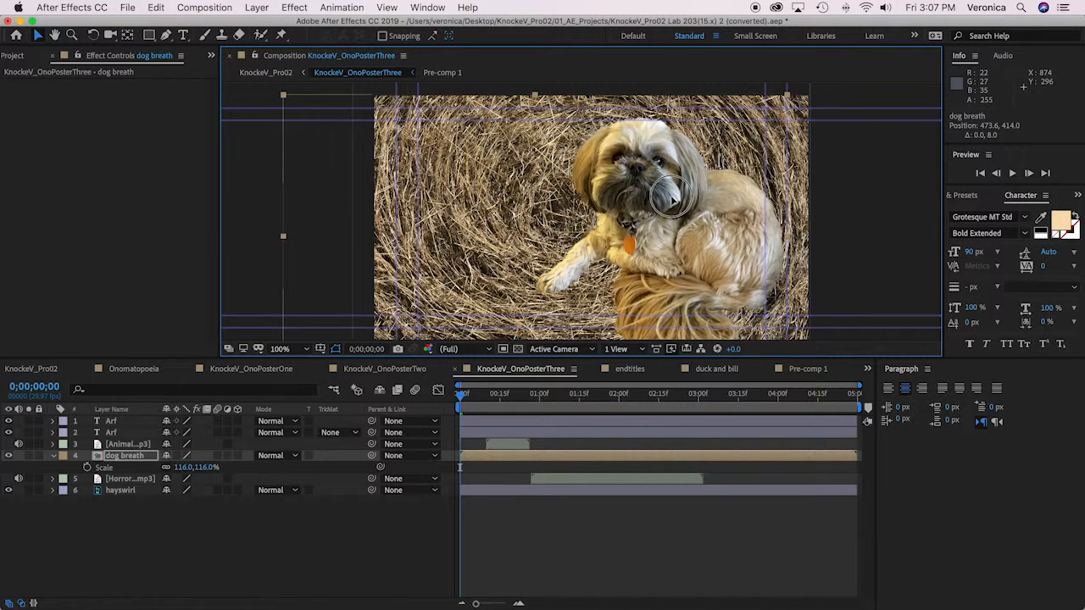
Save the project and preview the rescaled dog in the poster from the beginning
left_click_drag(460, 396, 378, 376)
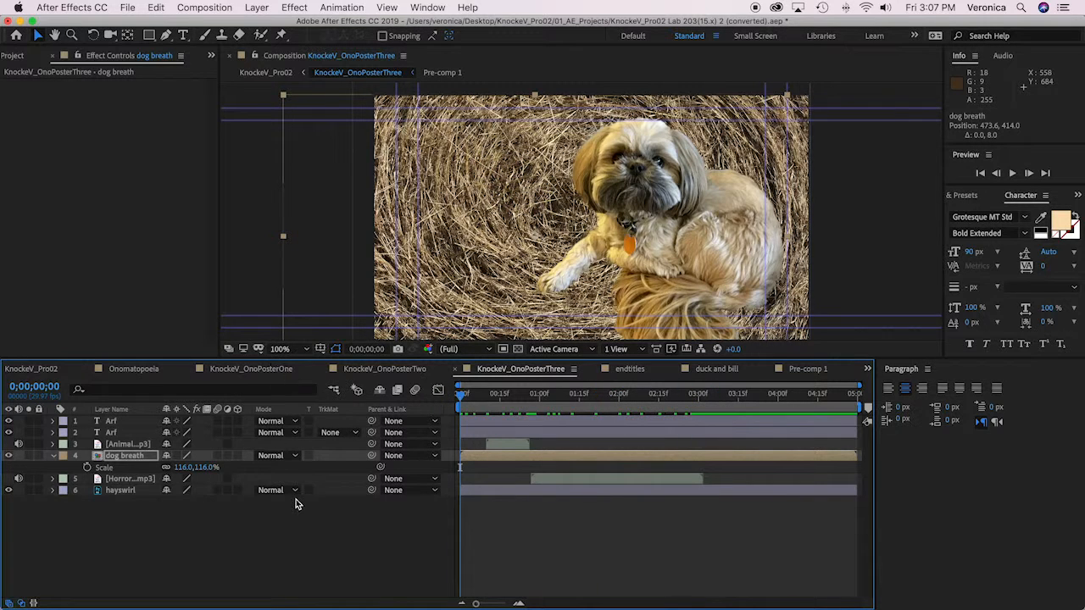
key("super+s")
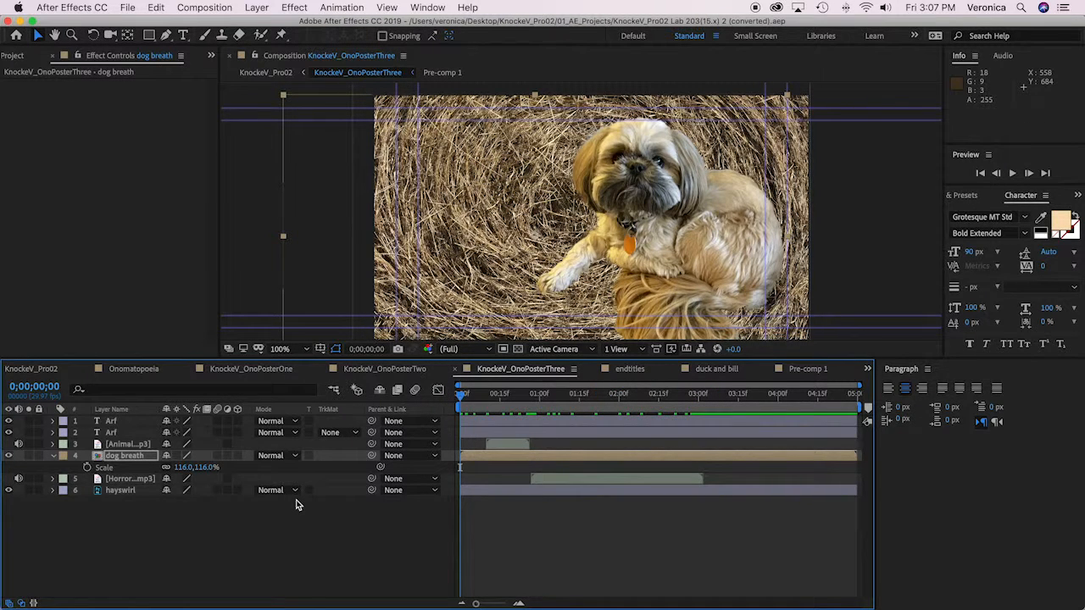
key("space")
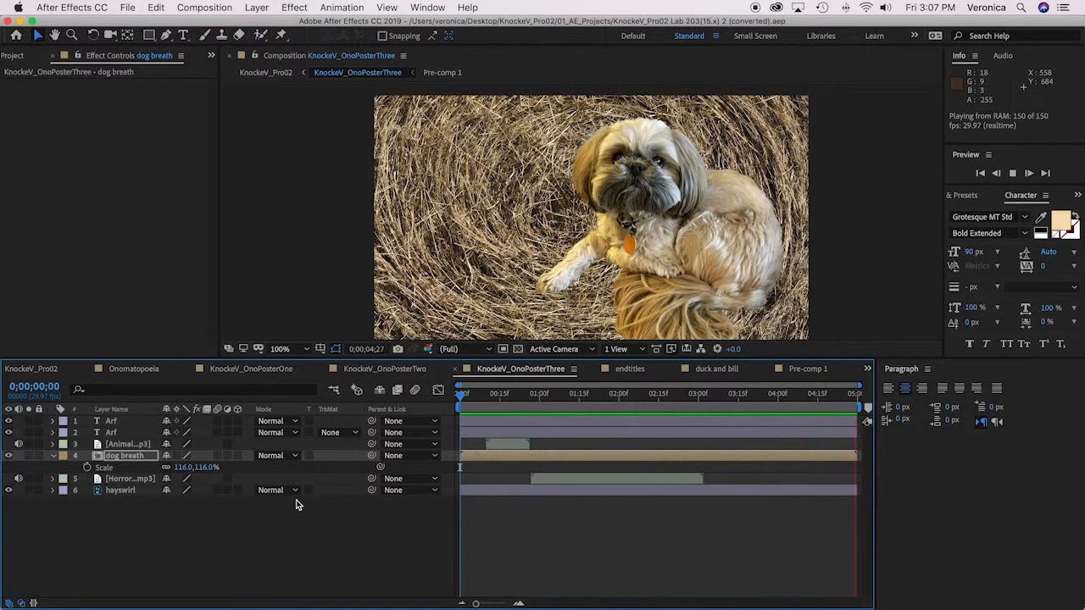
key("space")
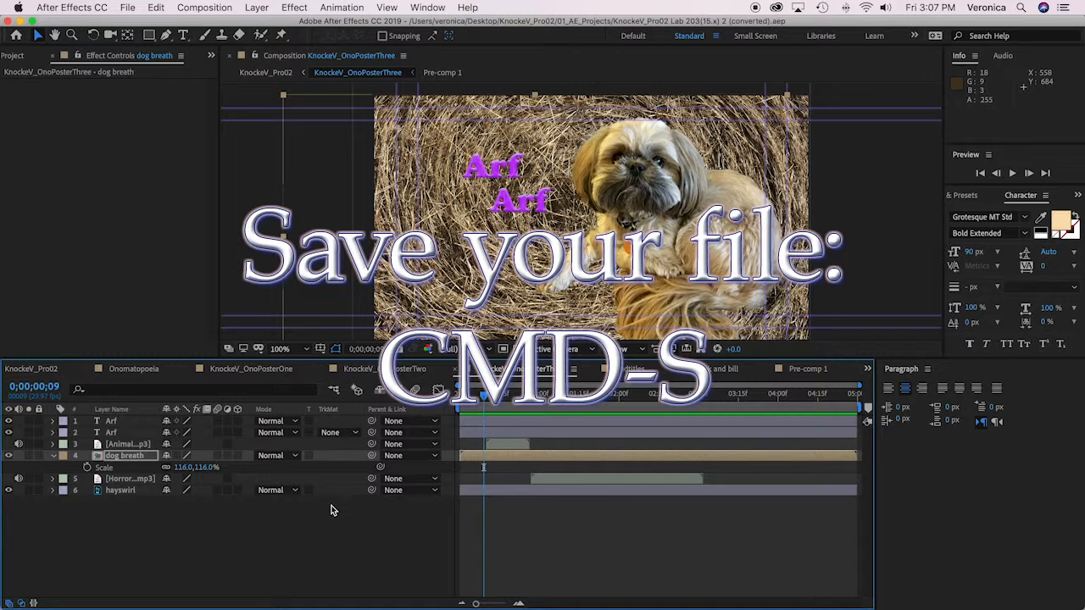
Encode KnockeV_OnoPosterThree in Adobe Media Encoder with the H.264 High Quality 720p HD preset, then return to After Effects
left_click(216, 9)
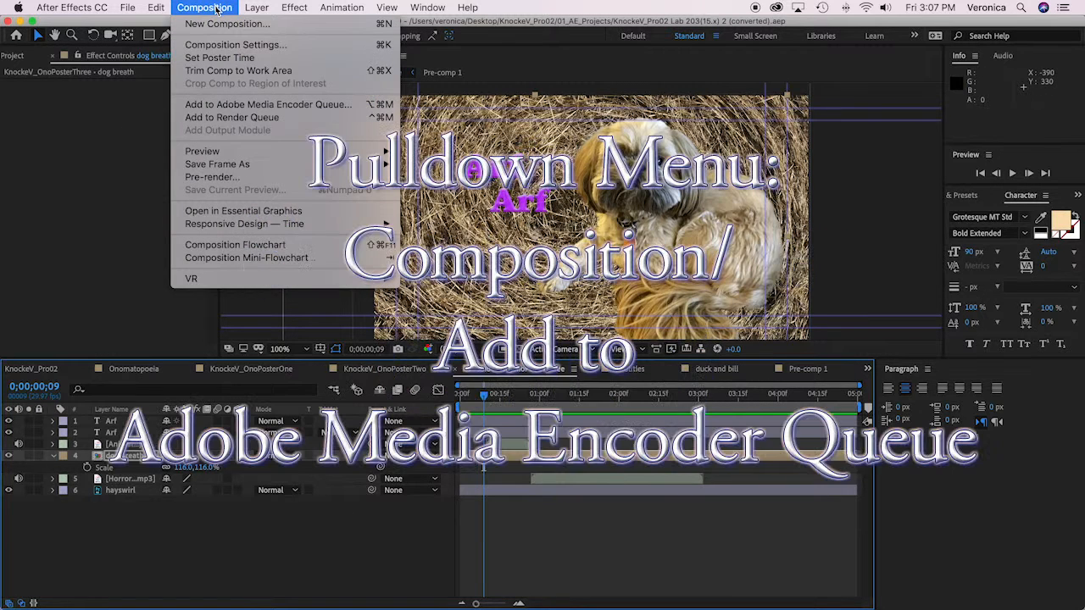
left_click(236, 106)
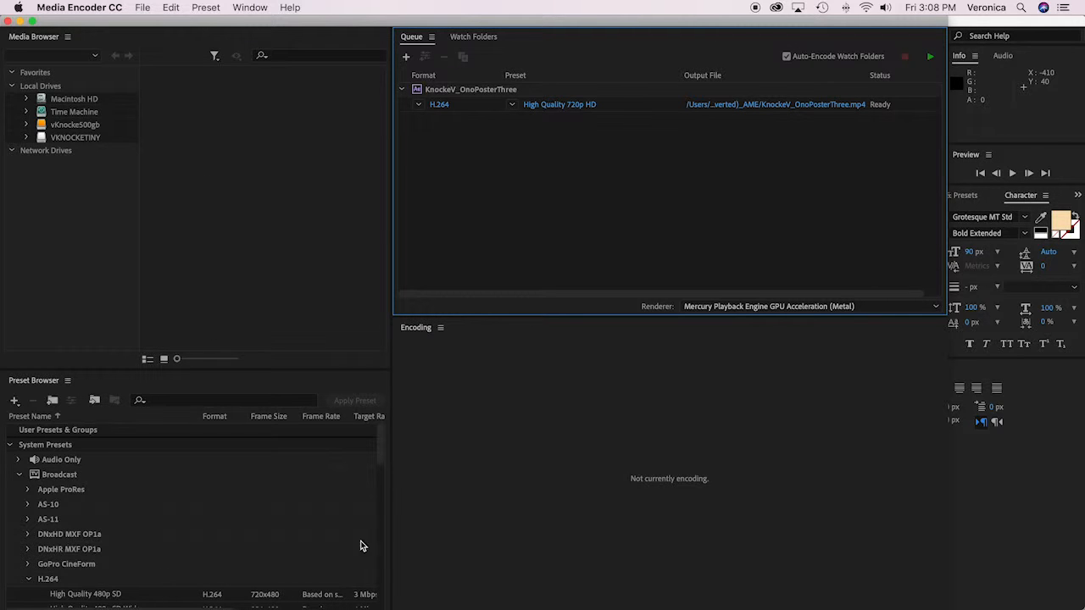
left_click_drag(378, 458, 380, 477)
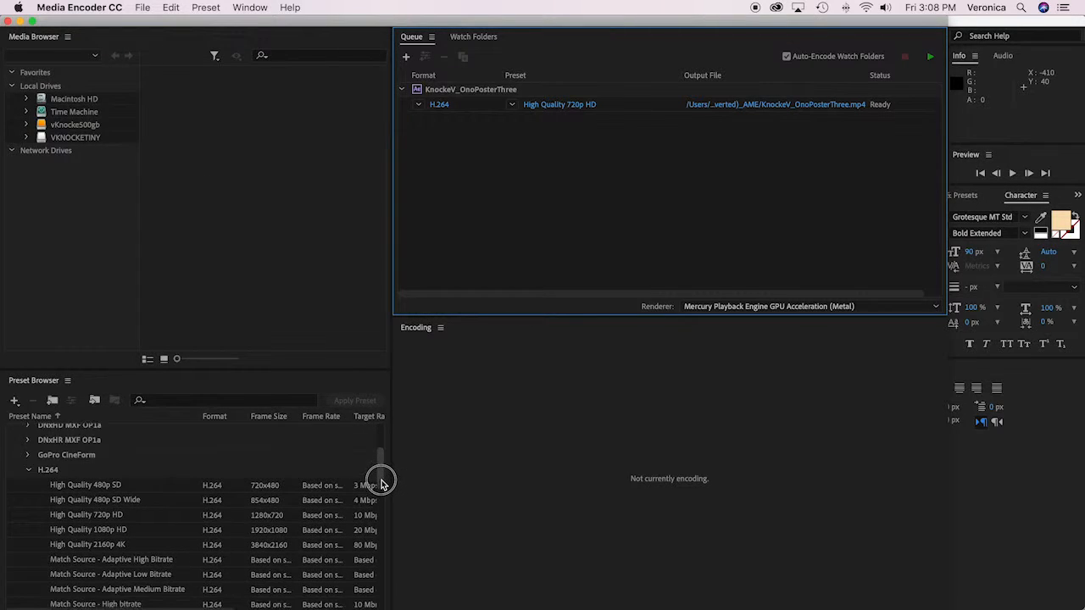
left_click_drag(83, 516, 562, 108)
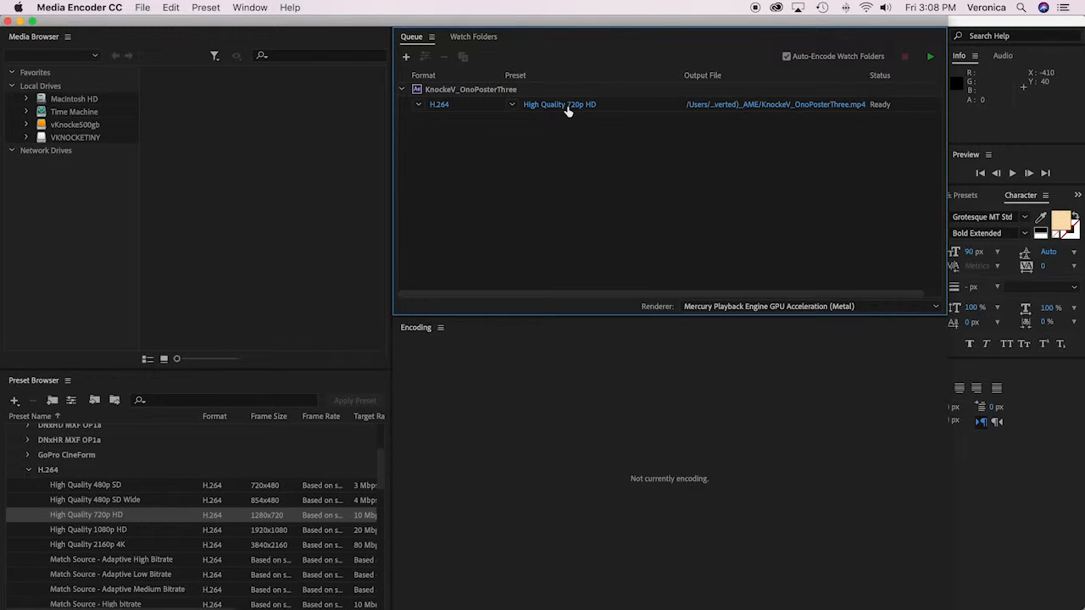
left_click(930, 56)
left_click(8, 21)
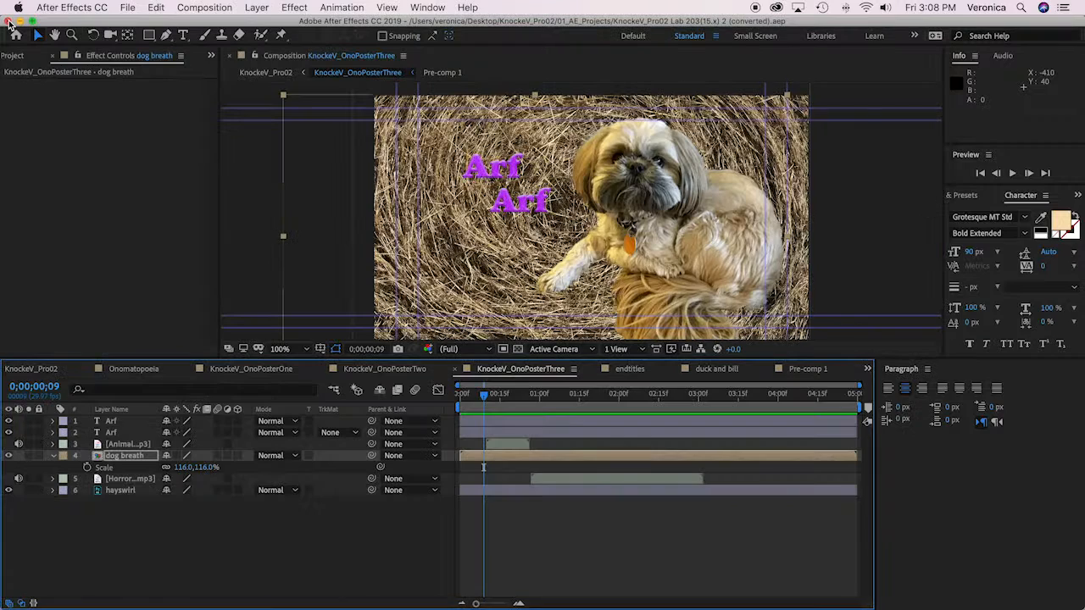
Open the KnockeV_Pro02 composition at 0;00;00;00 and add it to the Adobe Media Encoder queue
left_click(30, 368)
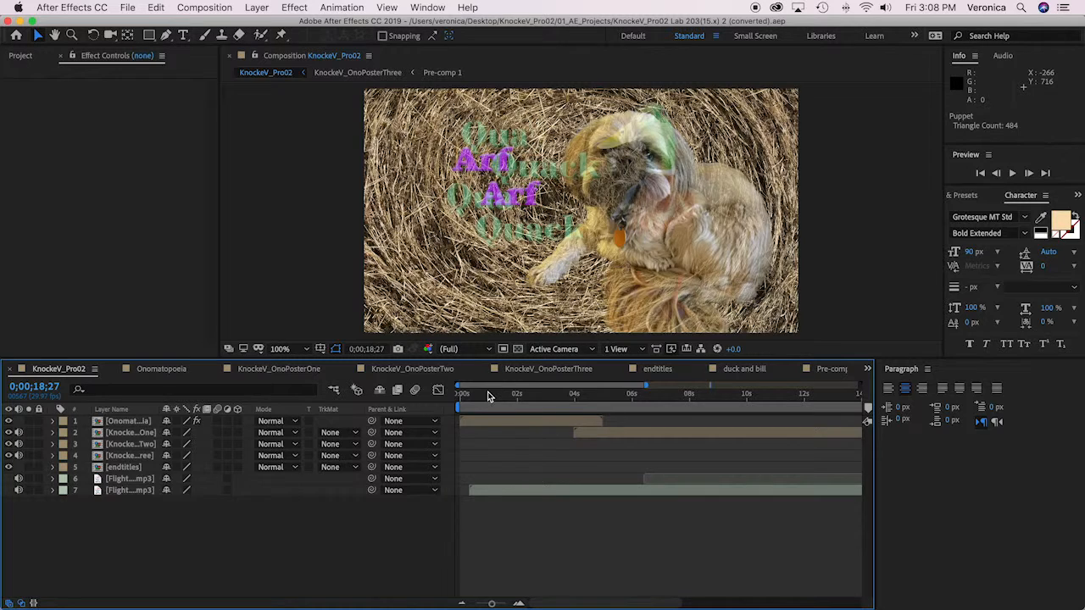
left_click_drag(477, 392, 447, 390)
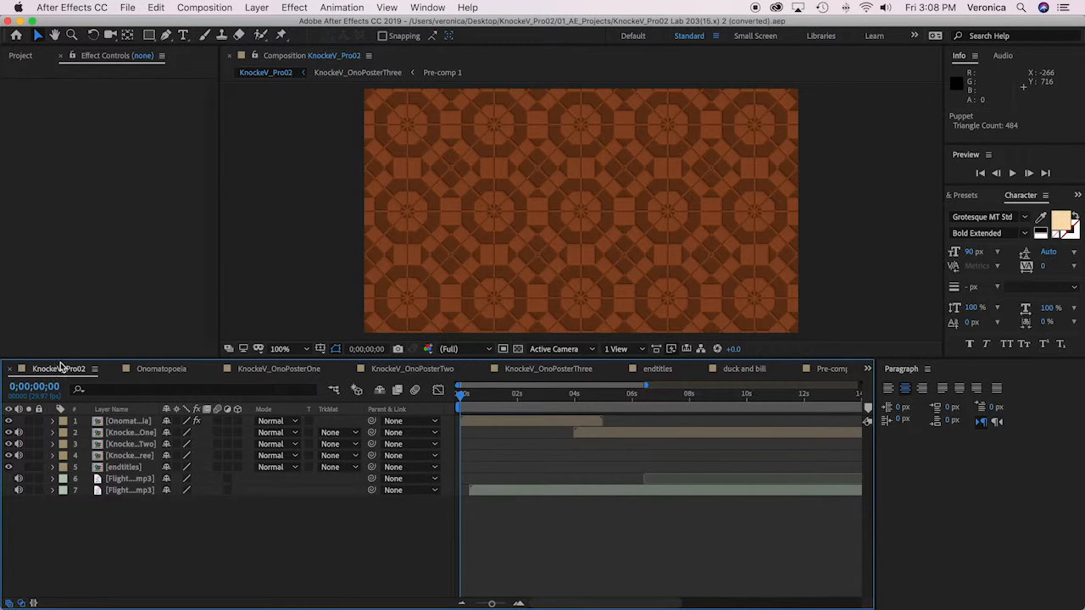
left_click(204, 8)
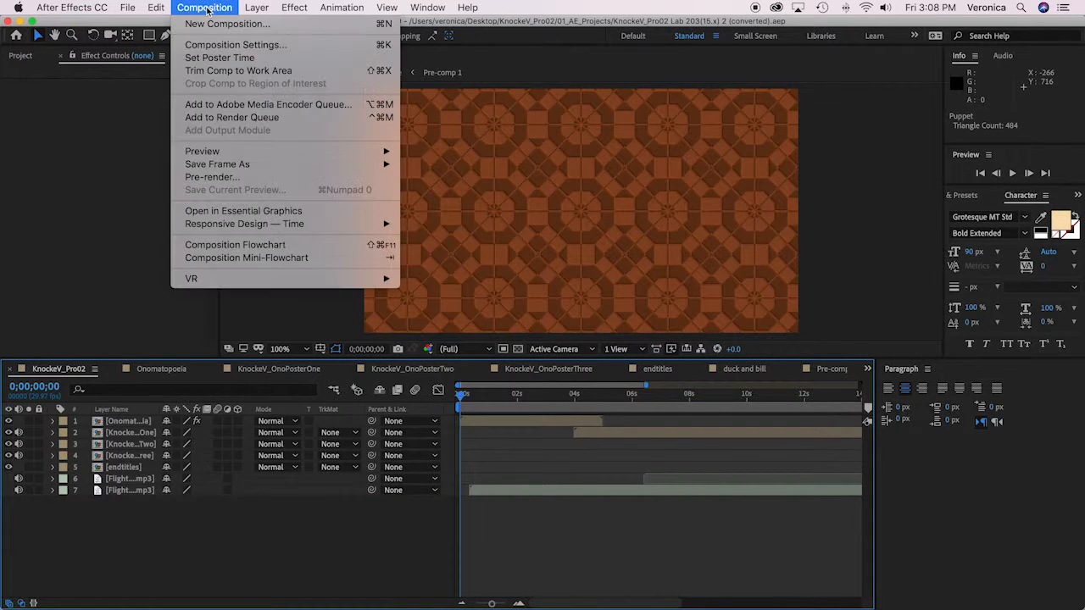
left_click(225, 105)
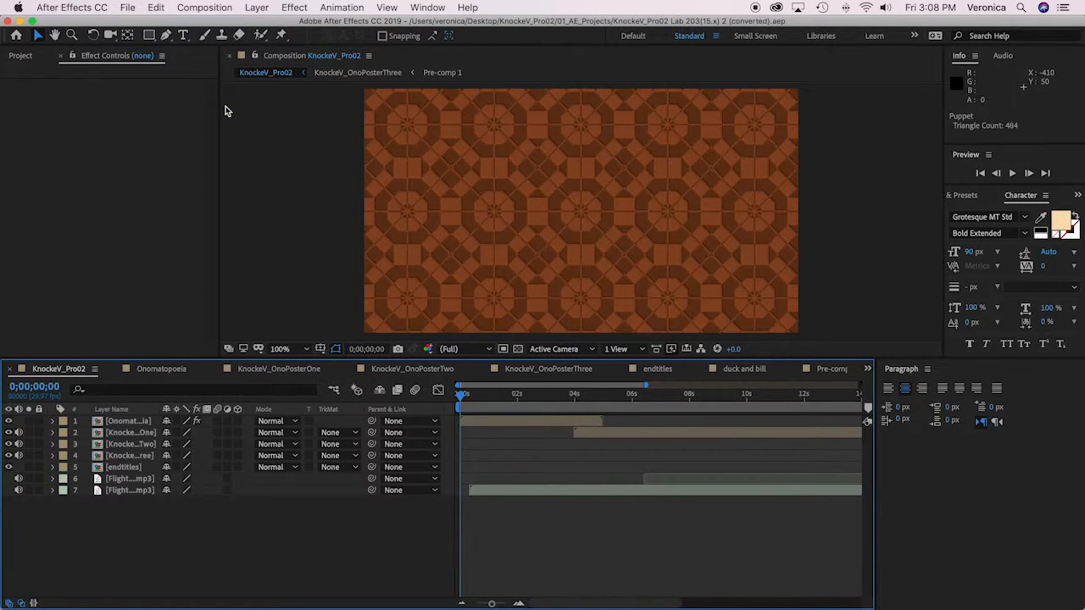
mouse_move(788, 593)
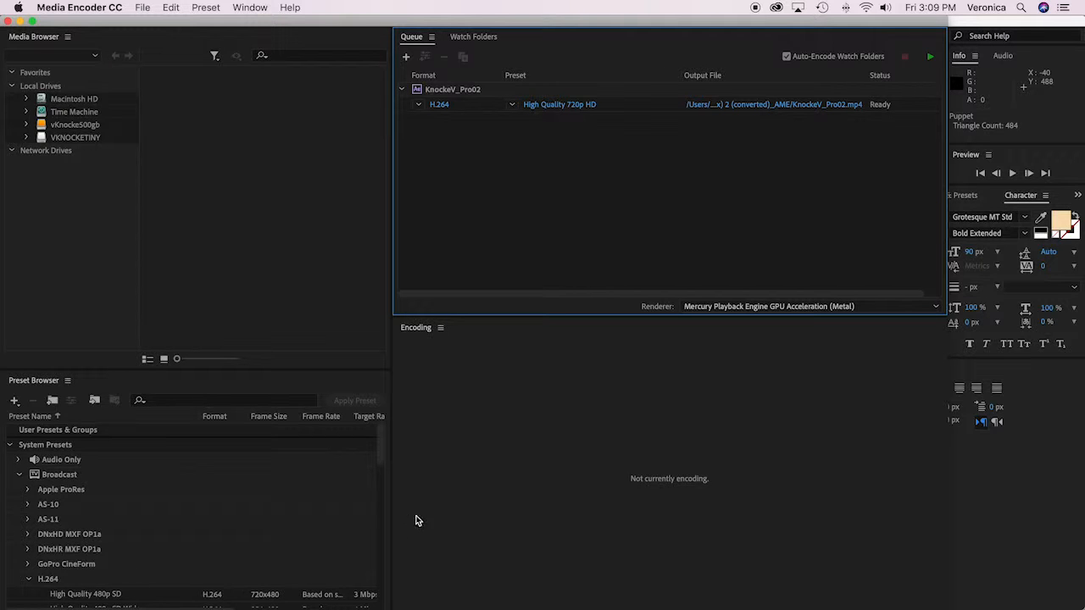
Apply the H.264 High Quality 720p HD preset to the queued KnockeV_Pro02 and start encoding
left_click_drag(381, 460, 378, 498)
mouse_move(118, 477)
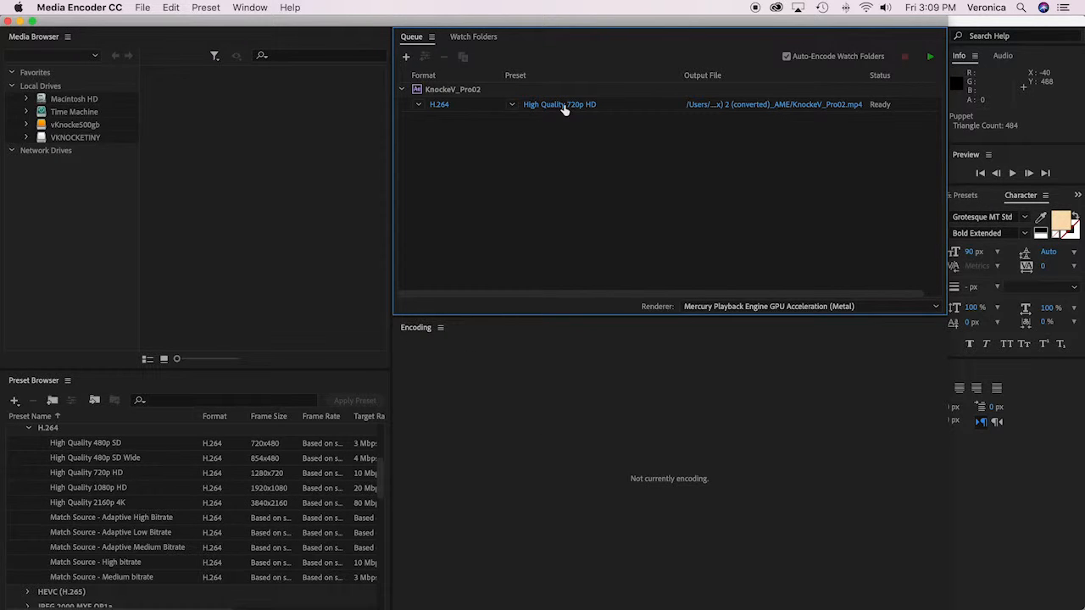
left_click_drag(68, 480, 740, 132)
left_click_drag(534, 105, 539, 113)
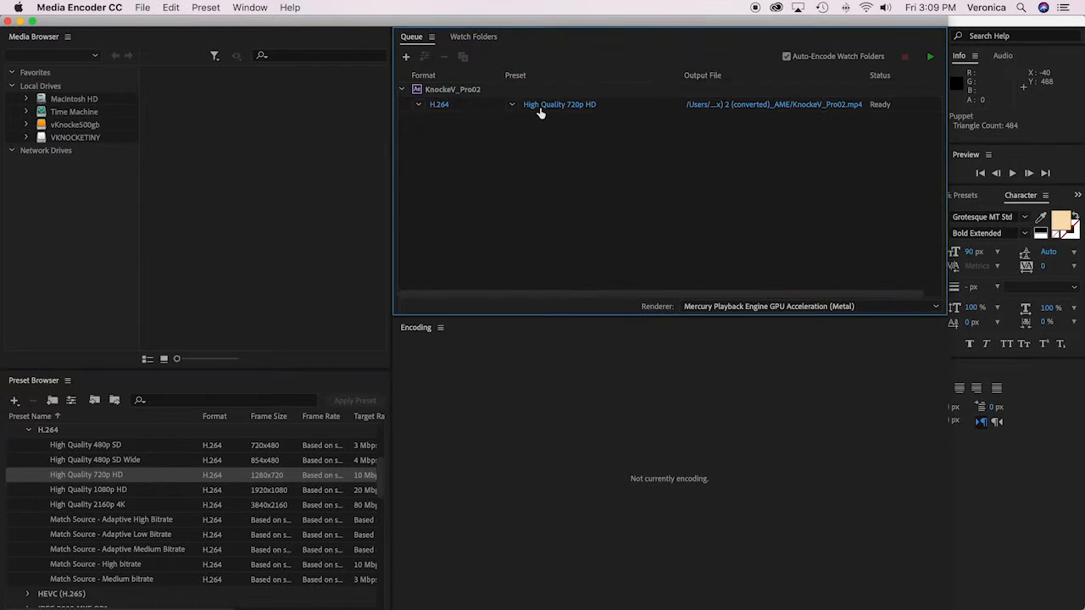
left_click(932, 59)
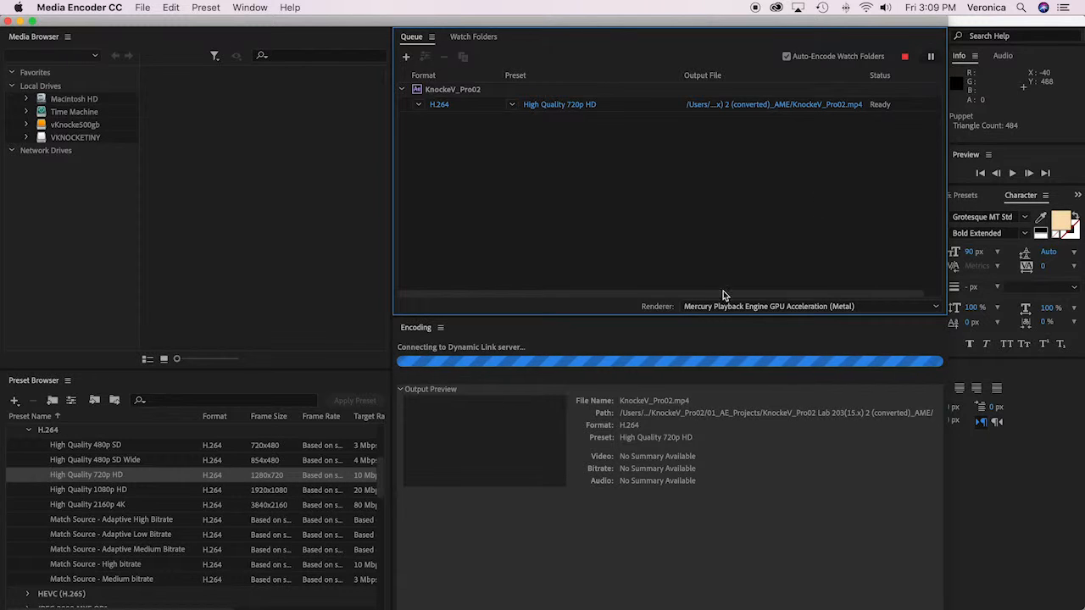